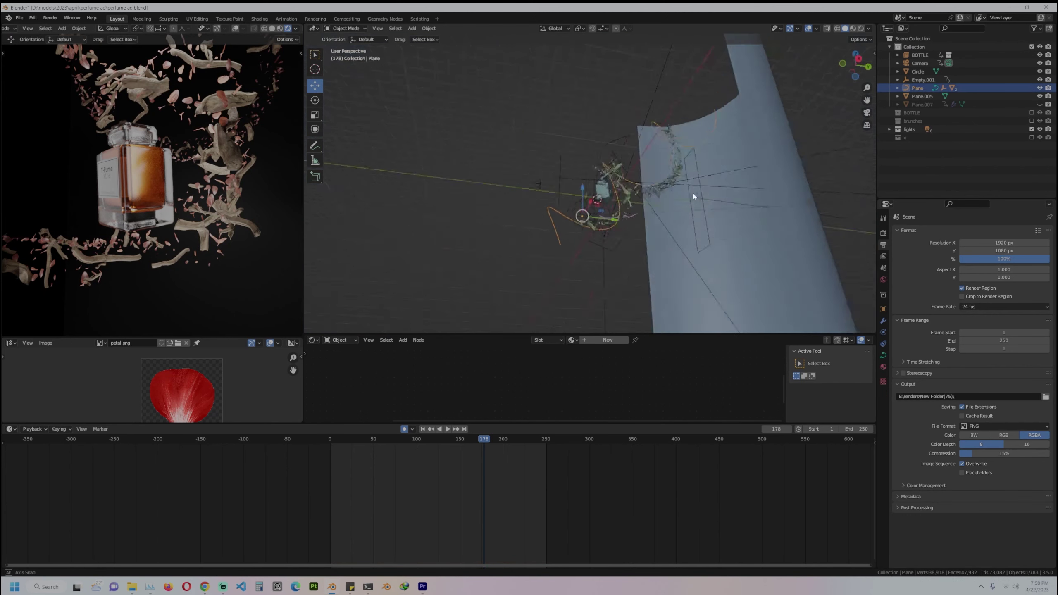
In top view, place the 3D cursor in the empty area beside the perfume scene and add a 2 m plane there
key(KP_7)
ctrl+scroll(677, 177, up, 5)
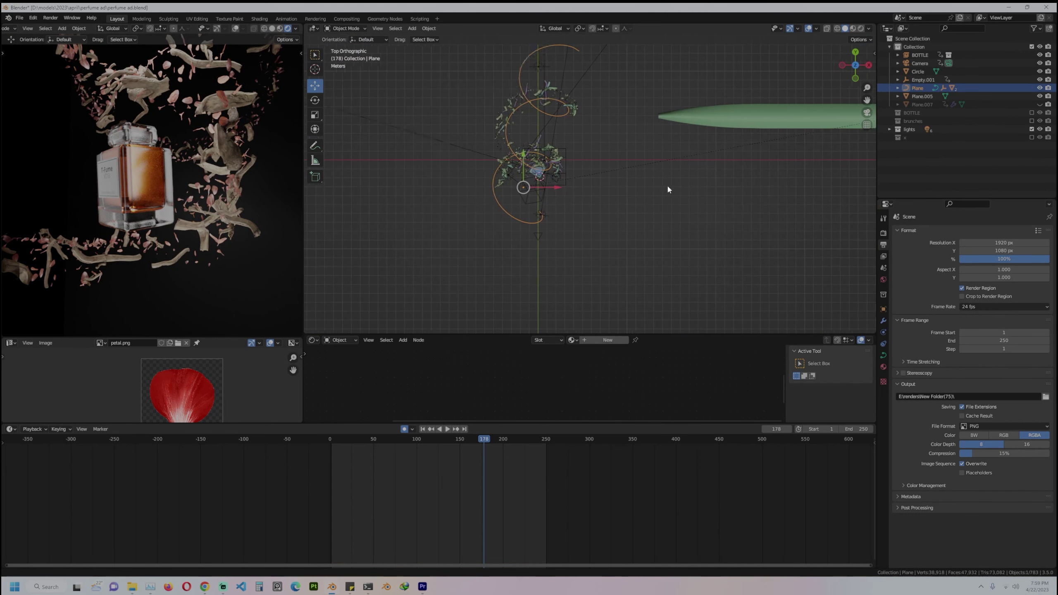
shift+right_click(678, 206)
key(shift+a)
mouse_move(643, 208)
click(676, 208)
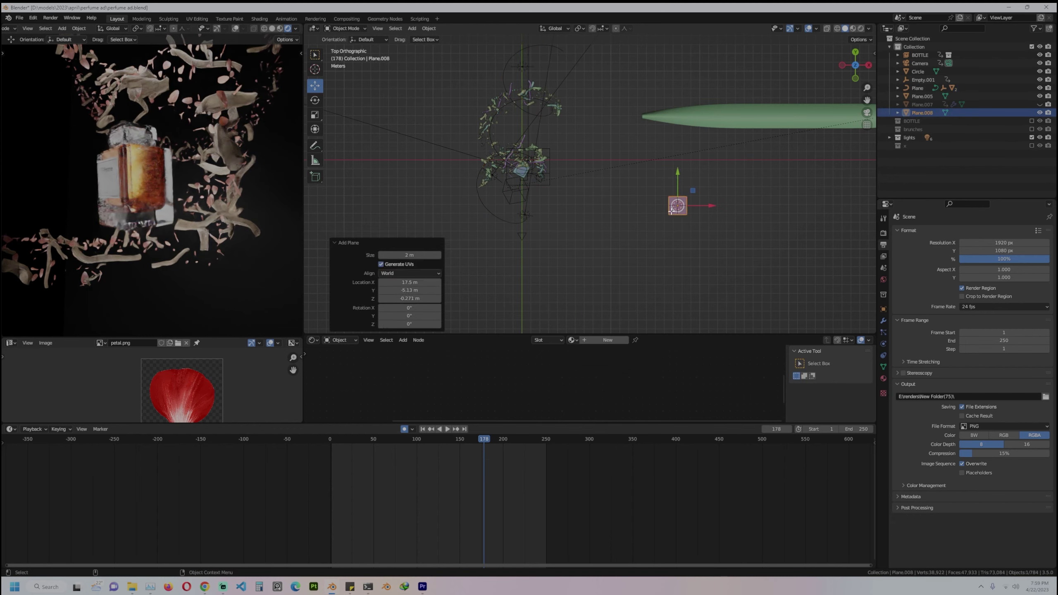
Merge all of the plane's vertices at center and move the remaining vertex along the X axis, away from the object's origin
key(Tab)
scroll(742, 208, up, 5)
shift+middle_drag(773, 242, 581, 202)
key(m)
click(575, 199)
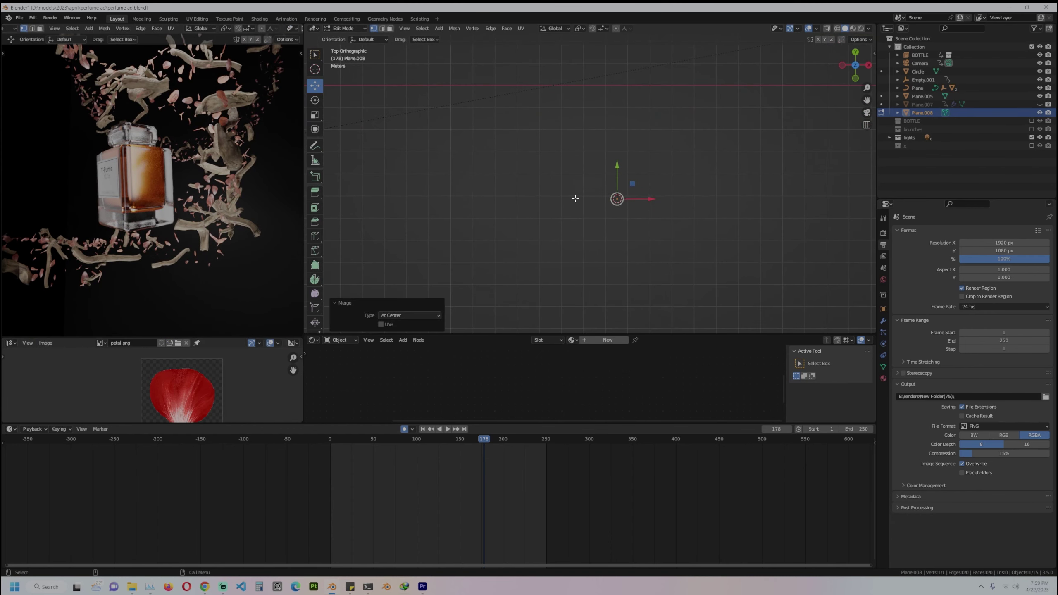
key(g)
key(x)
click(706, 205)
key(Tab)
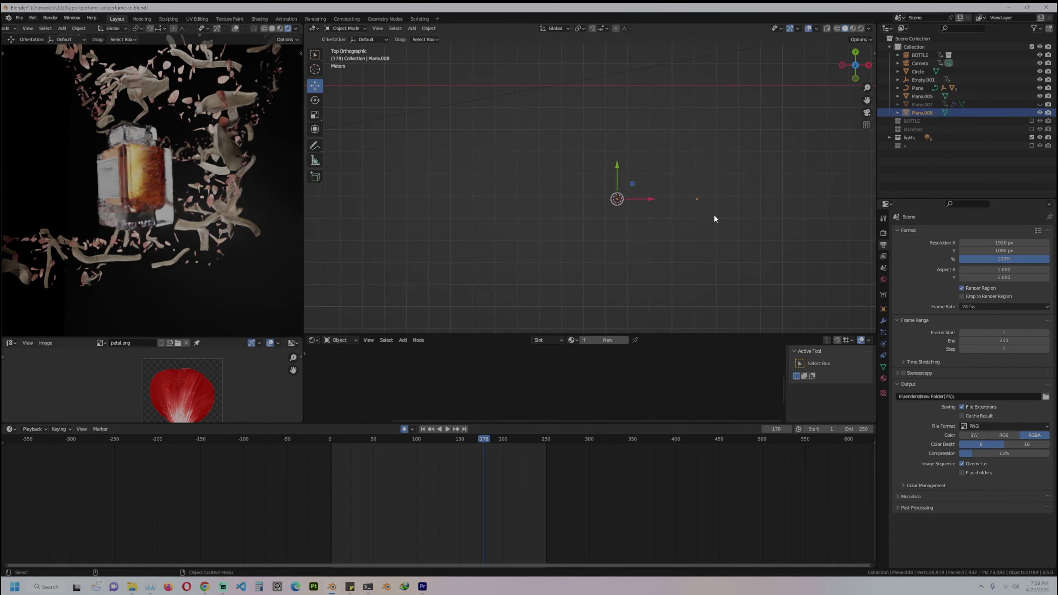
Add a Screw modifier to the single-vertex object, with a screw of 8.2 m and 3 iterations, to form a spiral
middle_drag(713, 218, 693, 282)
click(883, 319)
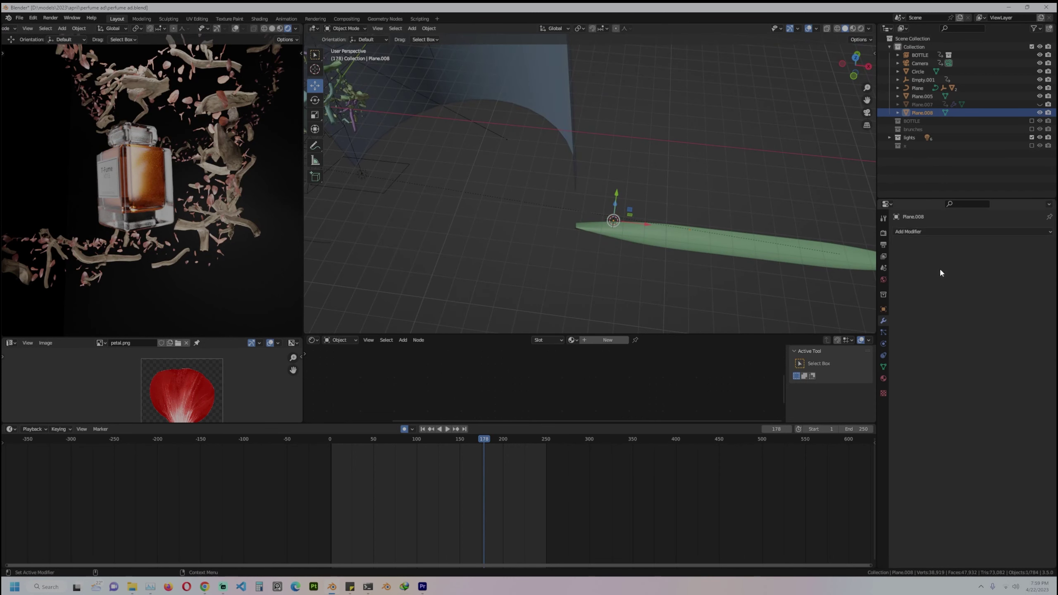
click(964, 232)
click(886, 354)
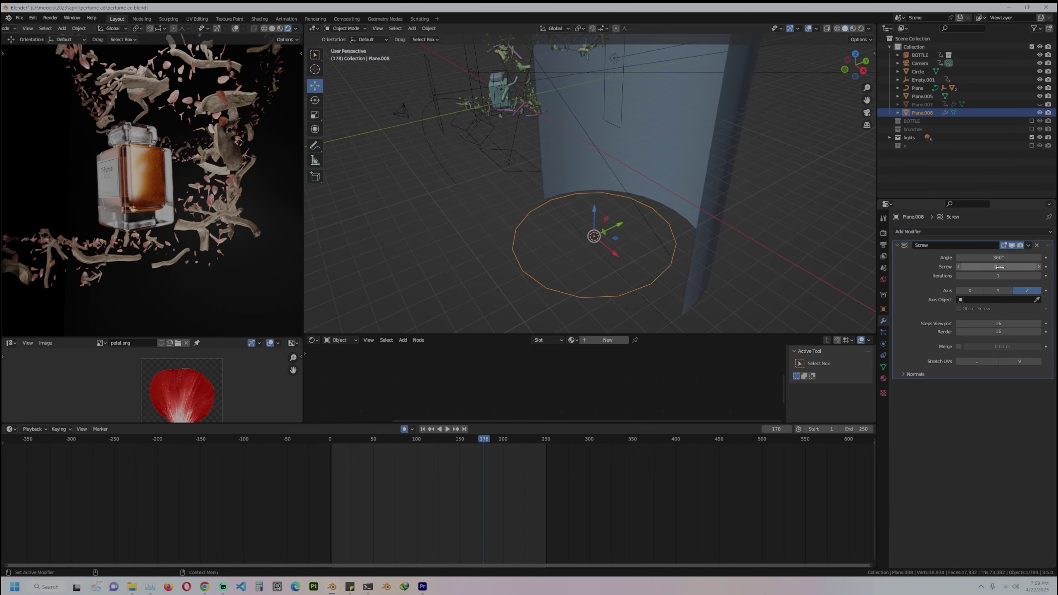
drag(1001, 265, 1039, 271)
scroll(654, 179, down, 5)
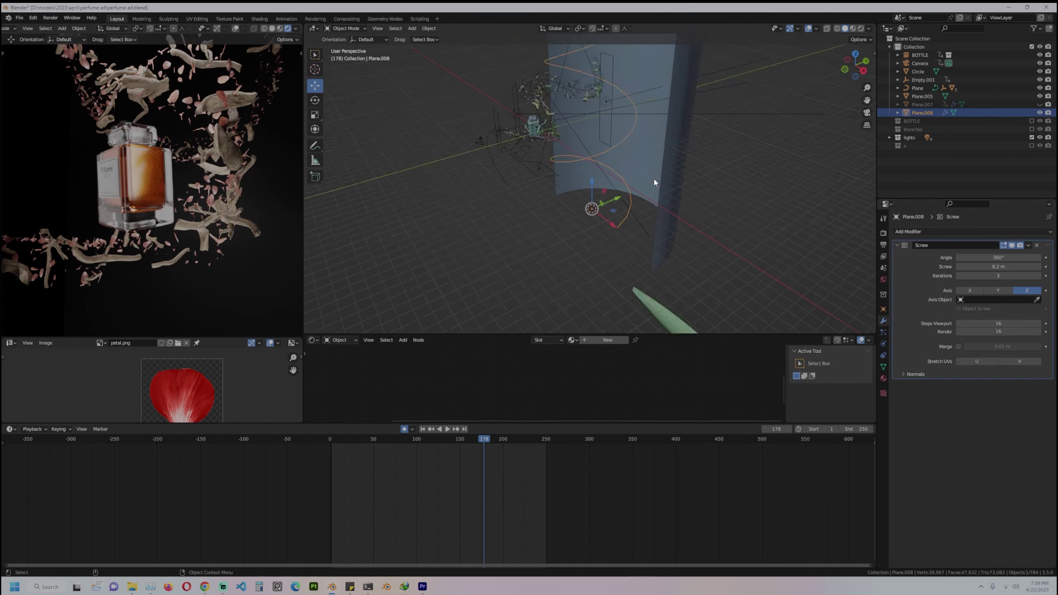
Apply the spiral's Screw modifier and convert the object to a curve
key(ctrl+a)
right_click(608, 184)
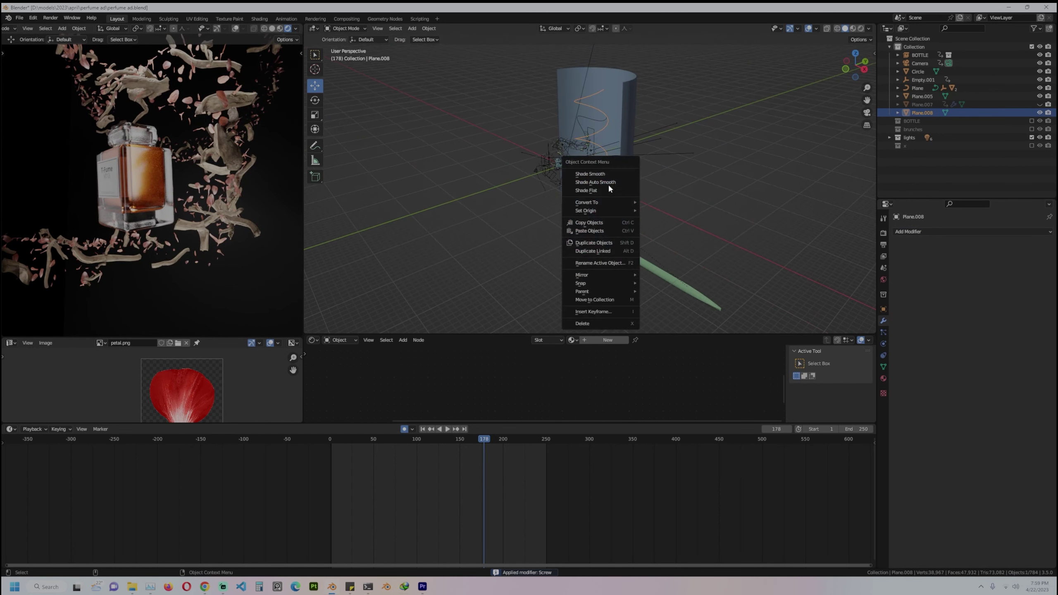
click(658, 204)
Delete the newly made demonstration spiral
middle_drag(658, 204, 606, 147)
key(x)
click(606, 145)
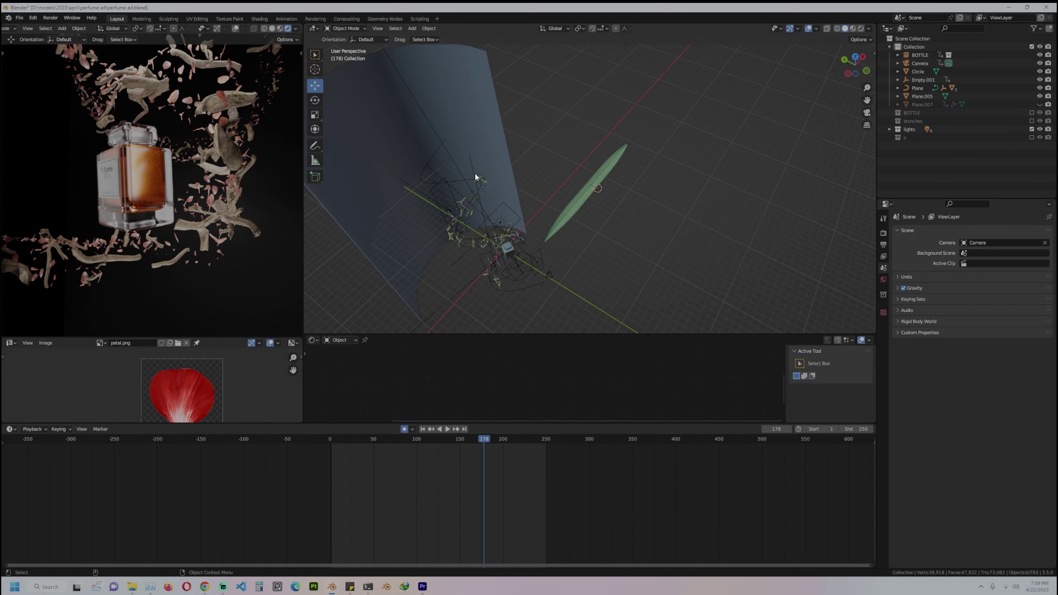
Add a 2 m plane at a 3D cursor placed next to the green leaf-shaped mesh and stretch it along X into a long strip
click(473, 173)
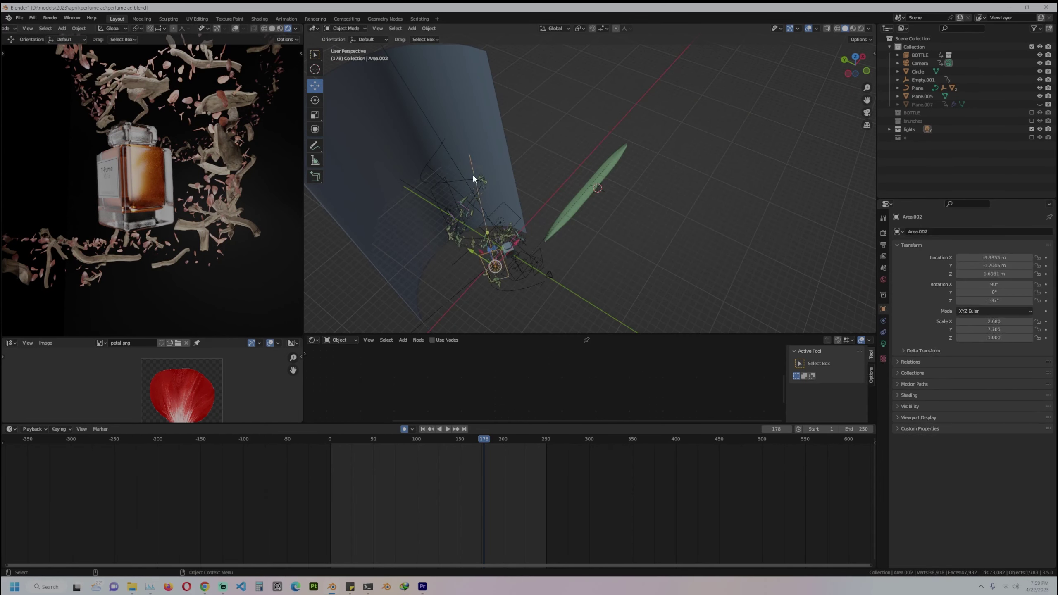
middle_drag(674, 209, 582, 200)
click(625, 219)
mouse_move(663, 232)
middle_down()
mouse_move(614, 179)
mouse_move(669, 237)
middle_up()
shift+right_click(655, 243)
key(shift+a)
click(675, 242)
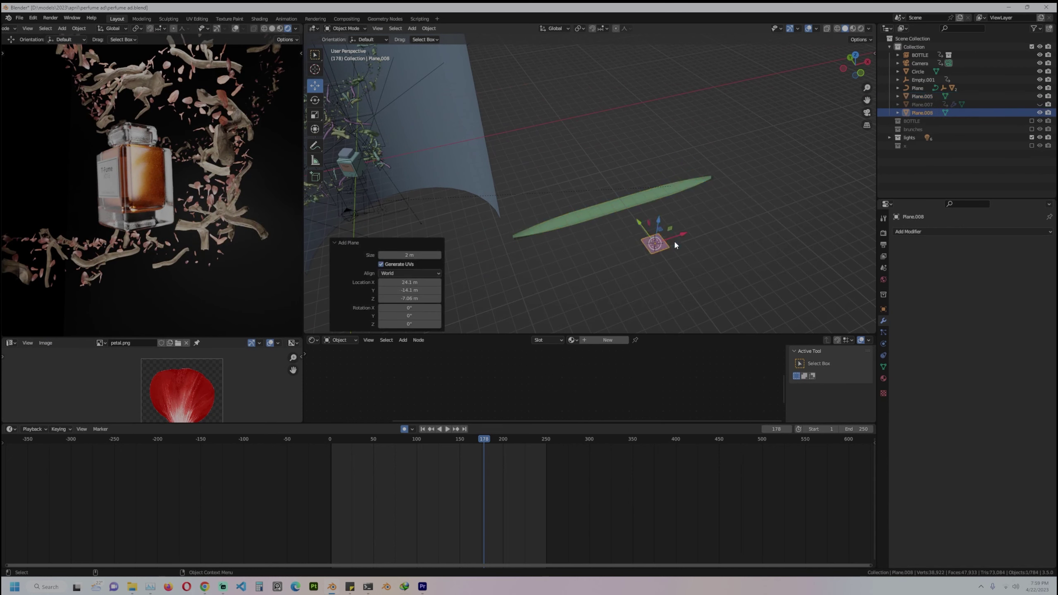
key(s)
key(x)
click(768, 222)
Subdivide the strip with 16 crosswise loop cuts and 3 lengthwise loop cuts
key(Tab)
key(ctrl+r)
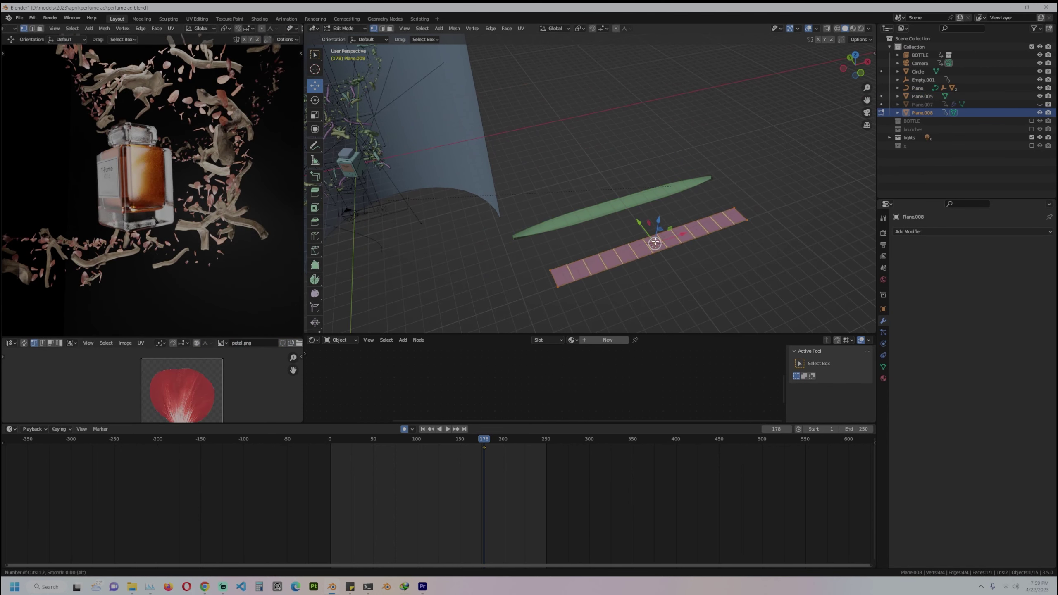
scroll(654, 243, up, 4)
click(655, 243)
right_click(655, 243)
click(659, 244)
right_click(659, 244)
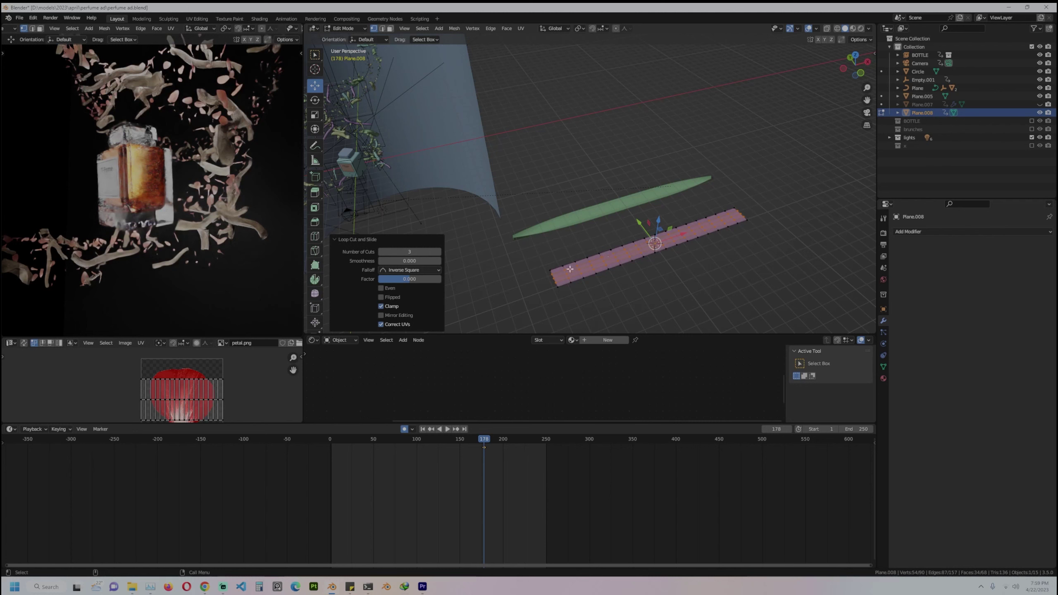
Taper the strip's end nearer the backdrop by scaling its end edge along Y with proportional editing and Sharp falloff
alt+click(550, 278)
key(p)
key(Escape)
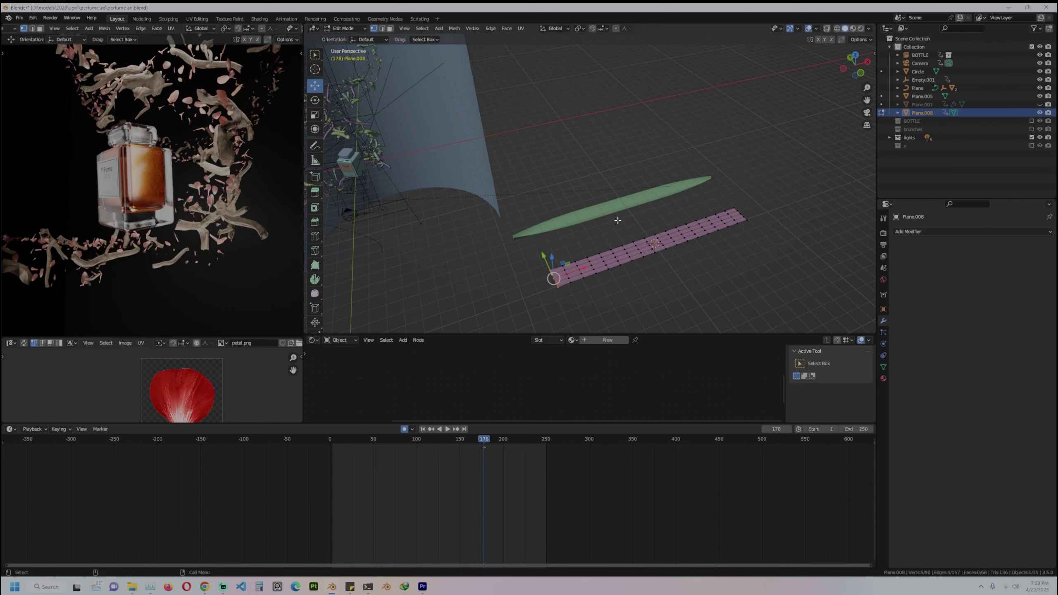
key(s)
key(y)
click(660, 264)
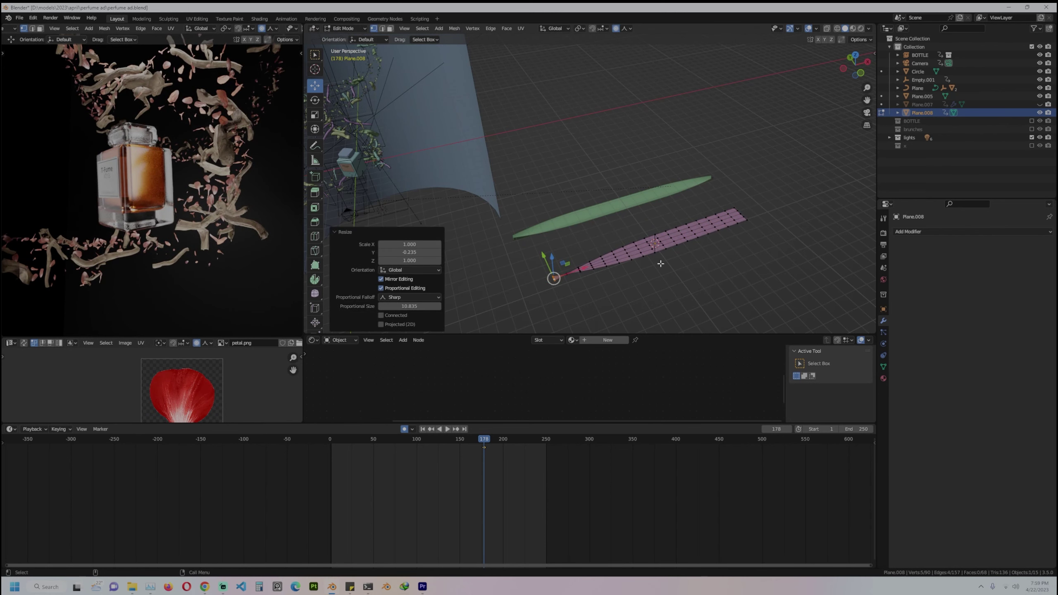
Taper the strip's opposite end by scaling its end edge down with Sharp proportional editing, and return to Object Mode
key(s)
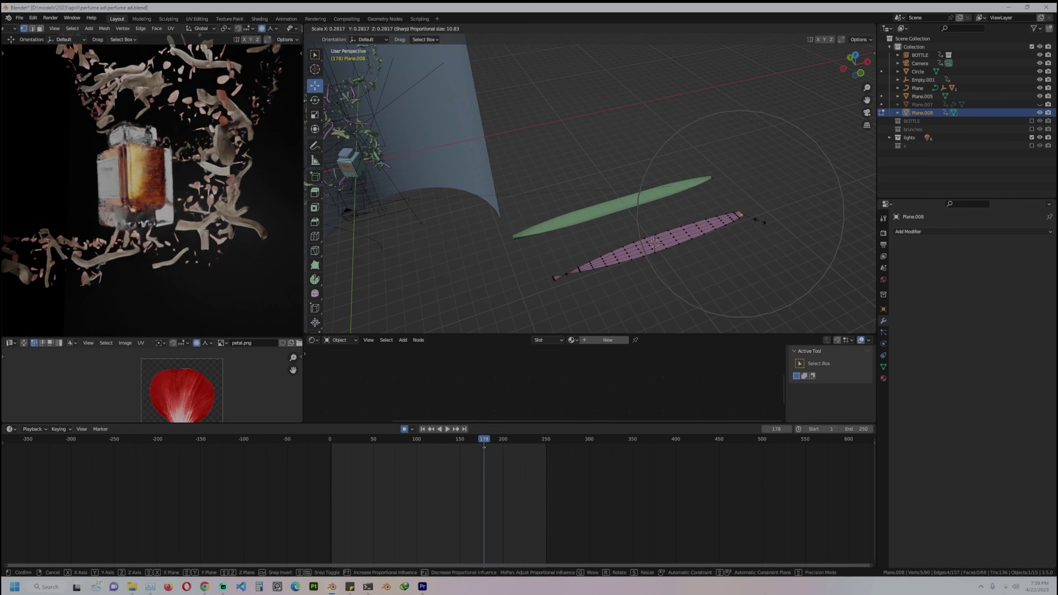
click(759, 221)
key(Tab)
middle_drag(627, 209, 677, 195)
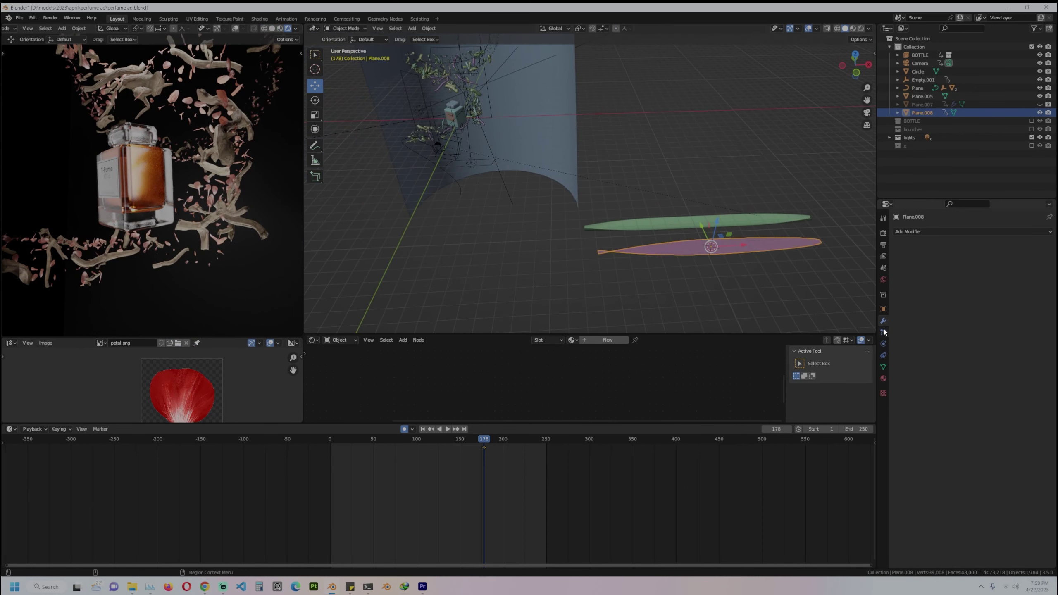
Add a Curve modifier to the strip with the existing spiral, Plane, as its curve object
click(984, 232)
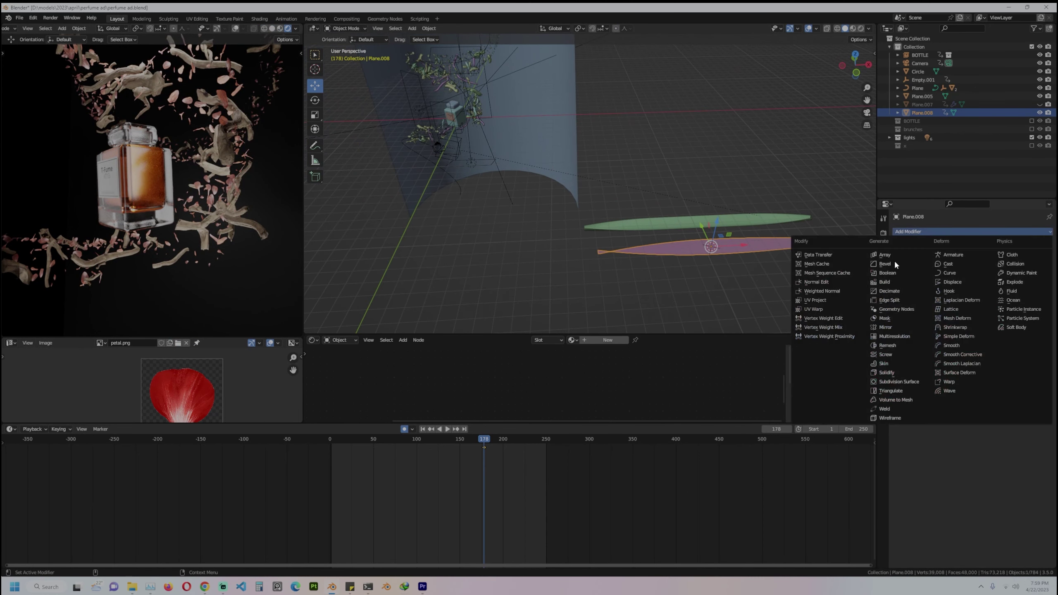
click(945, 274)
middle_drag(767, 267, 799, 265)
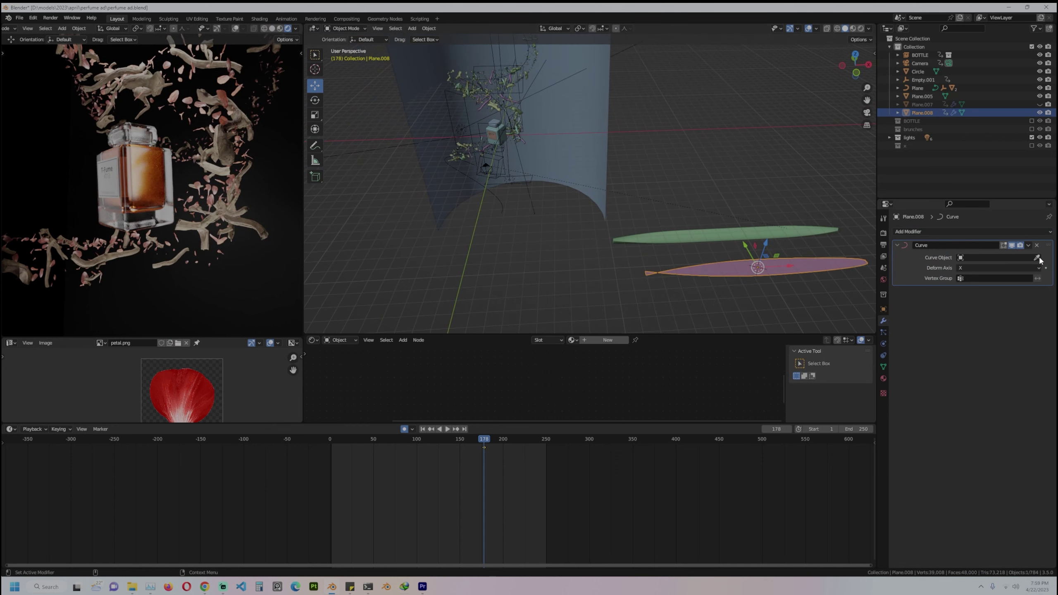
click(503, 205)
middle_drag(502, 205, 511, 182)
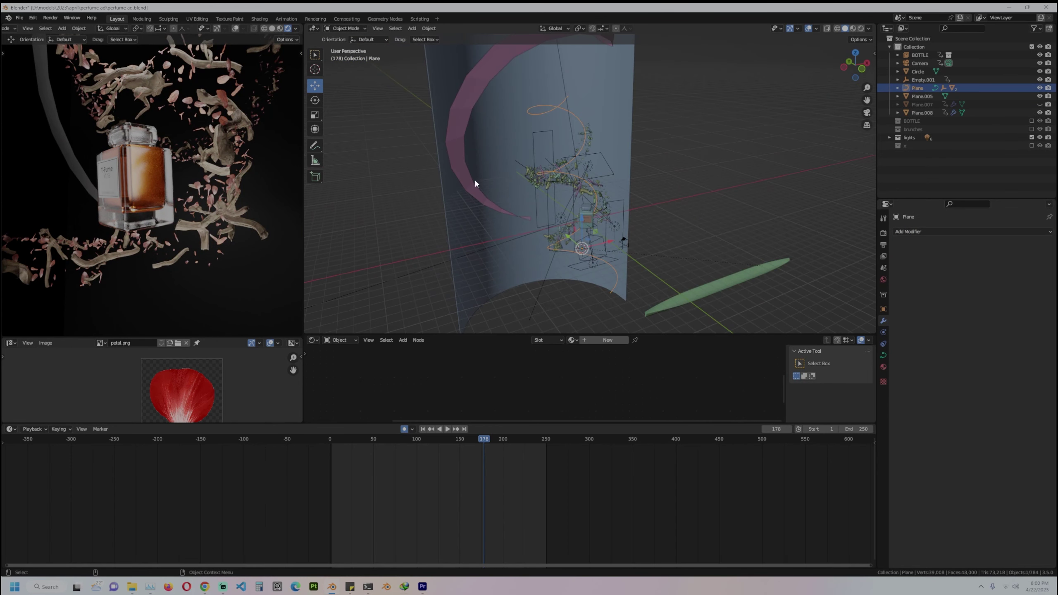
Snap the 3D cursor to the spiral curve's origin and snap the strip to the cursor
middle_drag(474, 179, 567, 248)
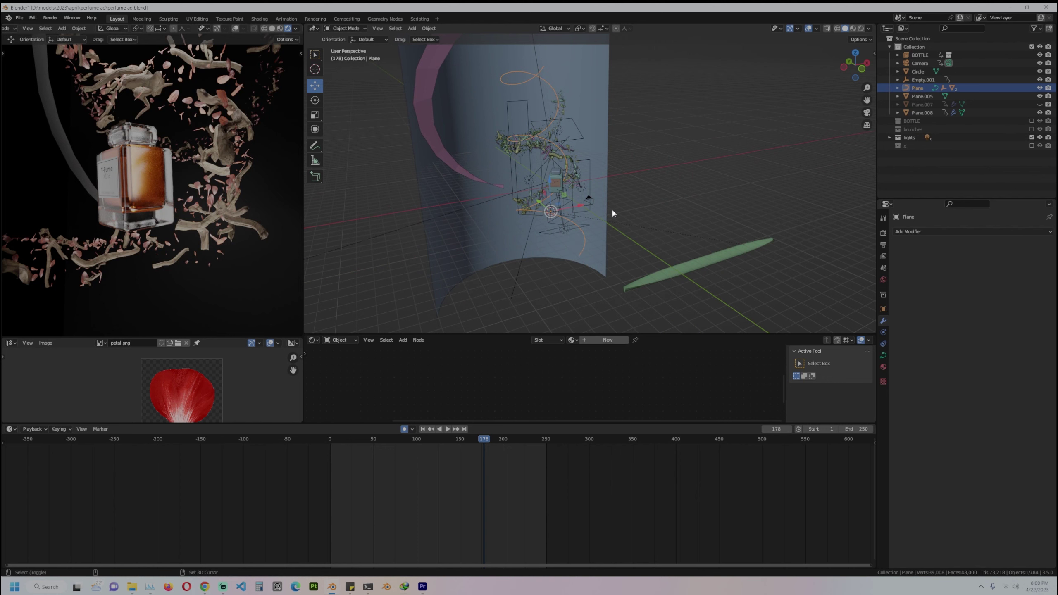
key(shift+s)
click(614, 257)
click(438, 122)
middle_drag(438, 122, 494, 134)
key(shift+s)
click(470, 148)
Clear the rotation of the spiral curve
key(KP_3)
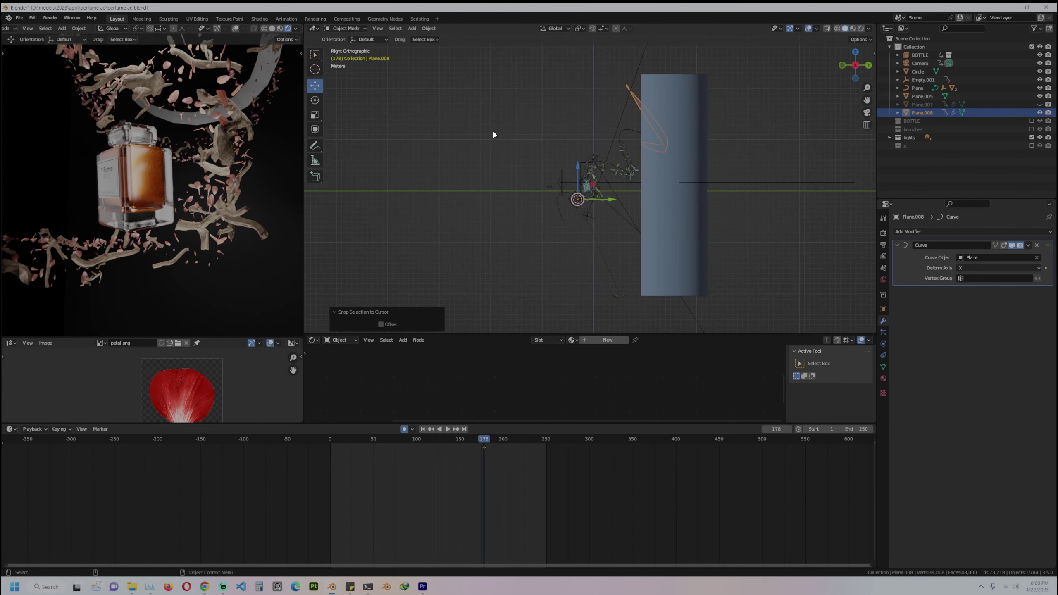
scroll(492, 130, up, 3)
click(669, 91)
scroll(663, 100, down, 1)
shift+middle_drag(648, 115, 597, 128)
click(661, 129)
click(661, 129)
key(KP_3)
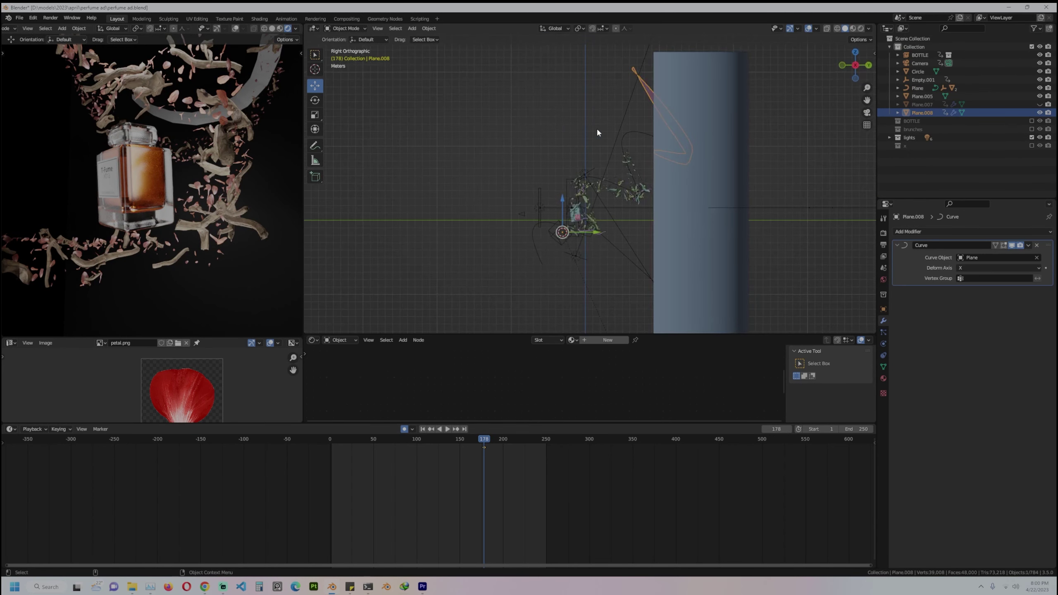
click(632, 133)
key(alt+r)
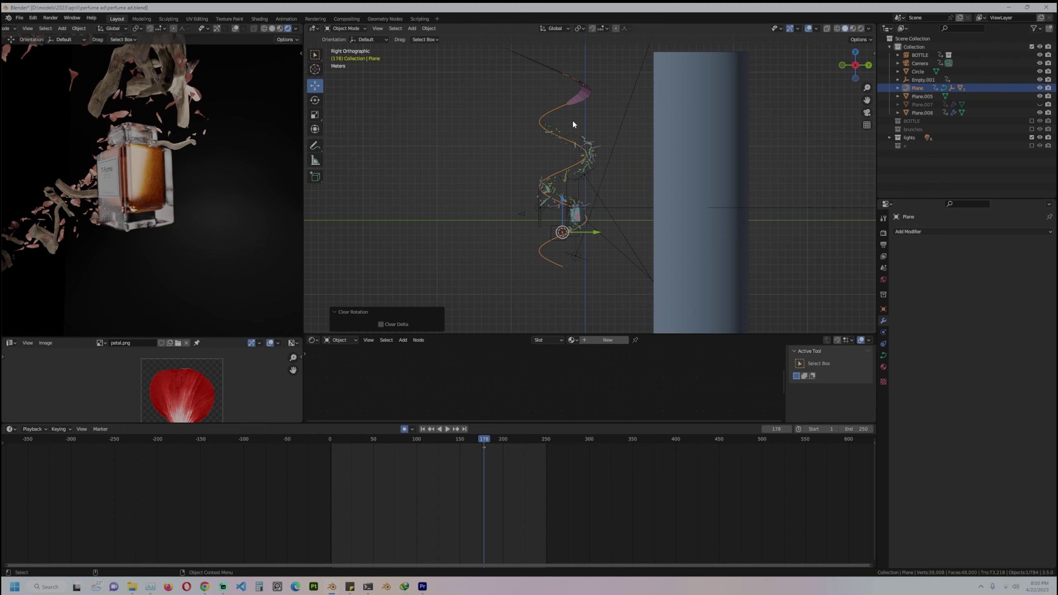
Slide the strip along the X axis so it travels down the spiral to the bottle
click(574, 107)
middle_drag(574, 111, 633, 134)
key(g)
key(x)
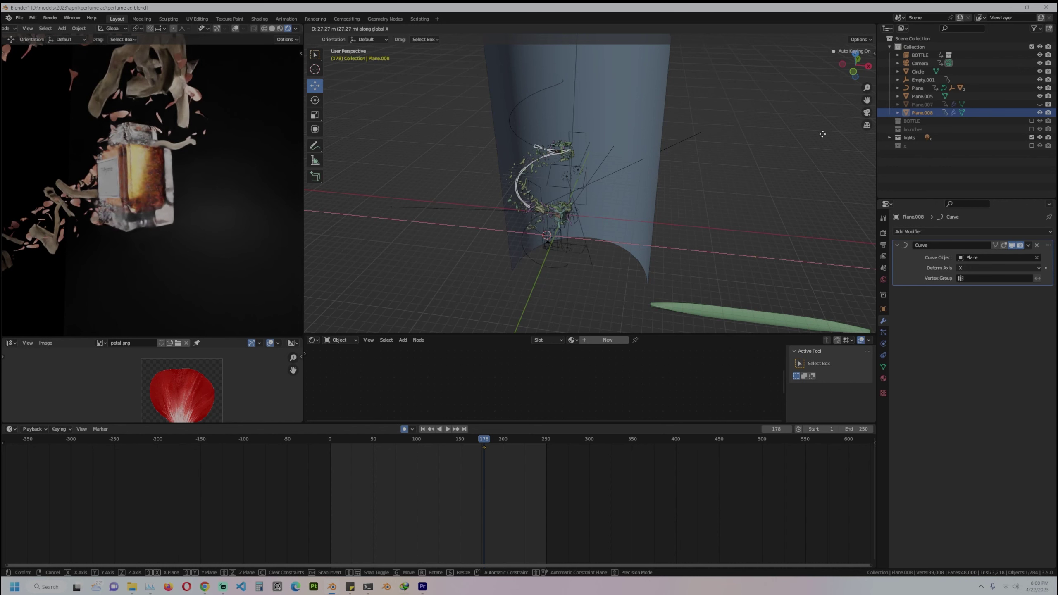
click(401, 137)
Parent the strip to the spiral curve as Object
middle_drag(402, 137, 395, 112)
shift+click(513, 110)
middle_drag(594, 117, 595, 117)
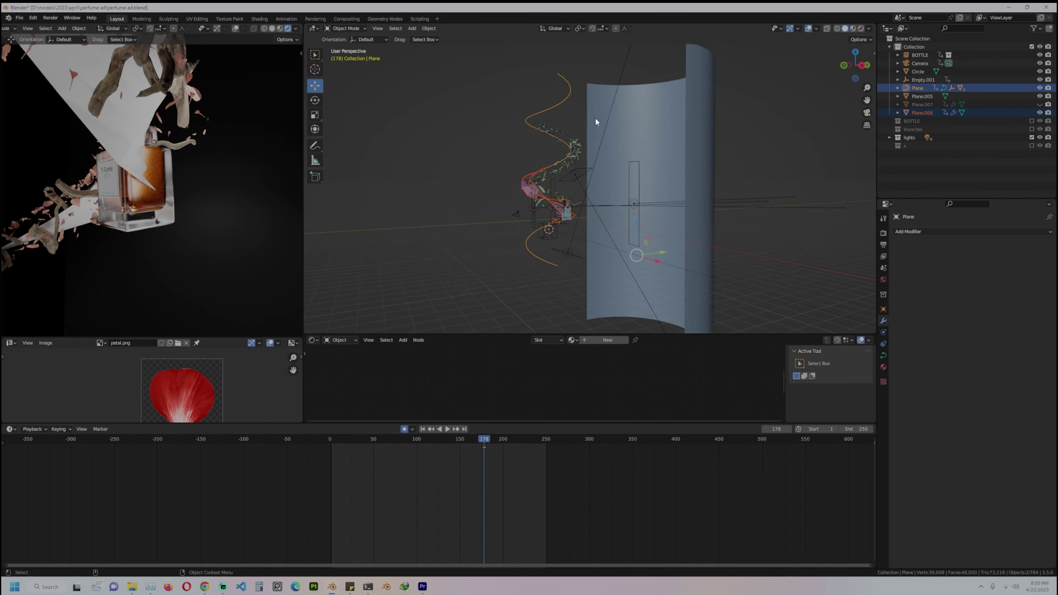
key(ctrl+p)
click(596, 117)
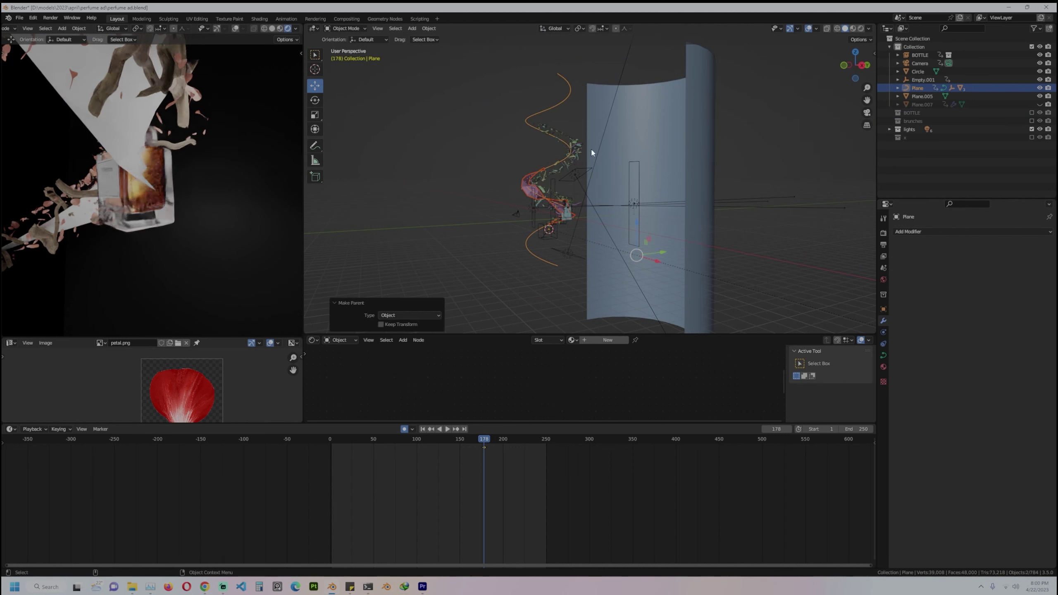
Rotate the strip around the X axis to adjust its twist along the spiral
click(554, 106)
key(r)
key(x)
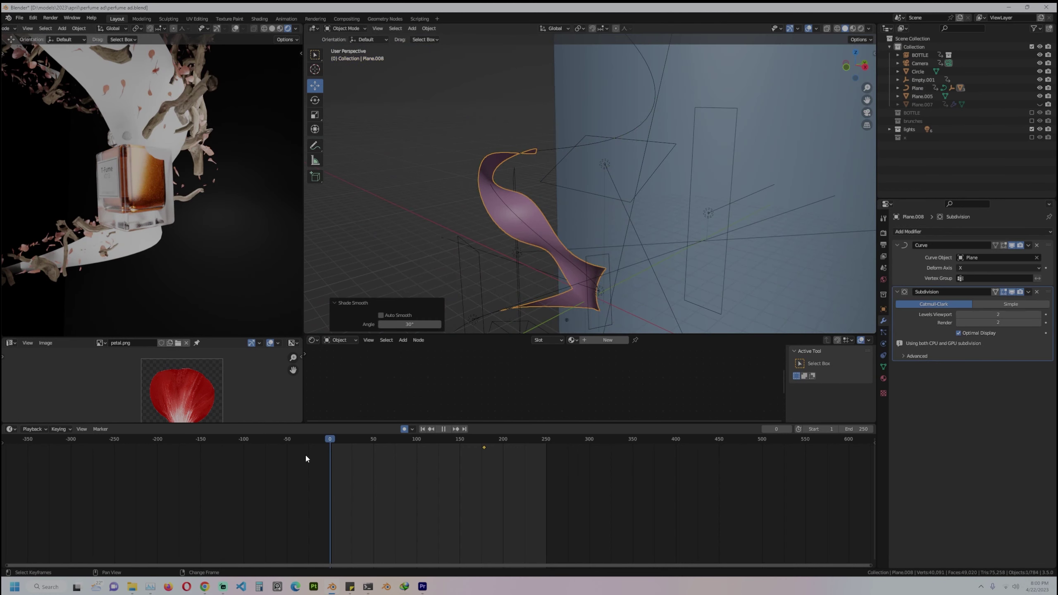
At frame 0, move the smoothed strip along the X axis to its starting position on the spiral
key(g)
key(y)
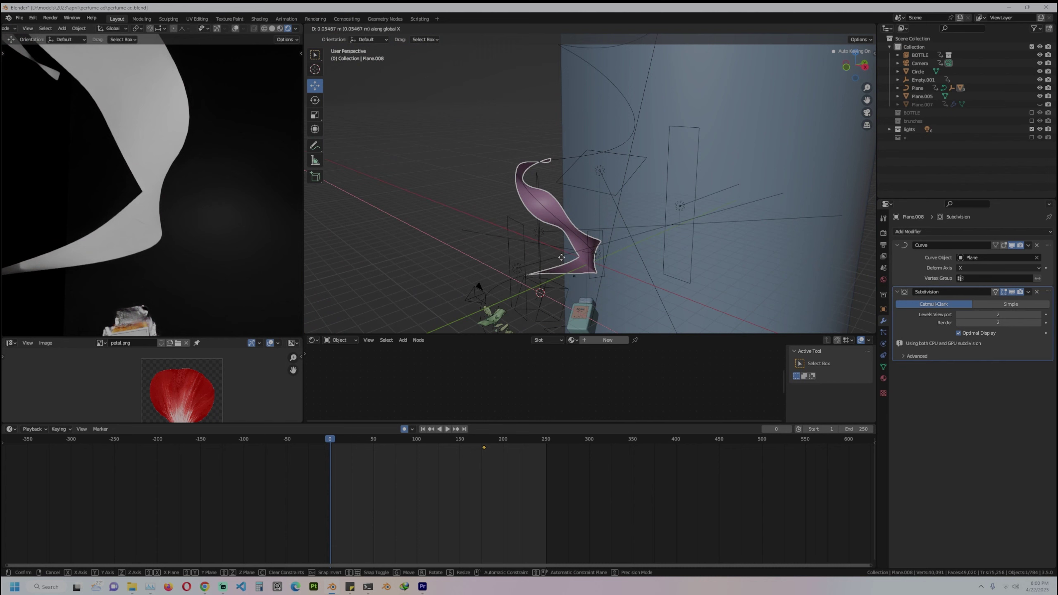
click(529, 256)
middle_drag(528, 257, 547, 262)
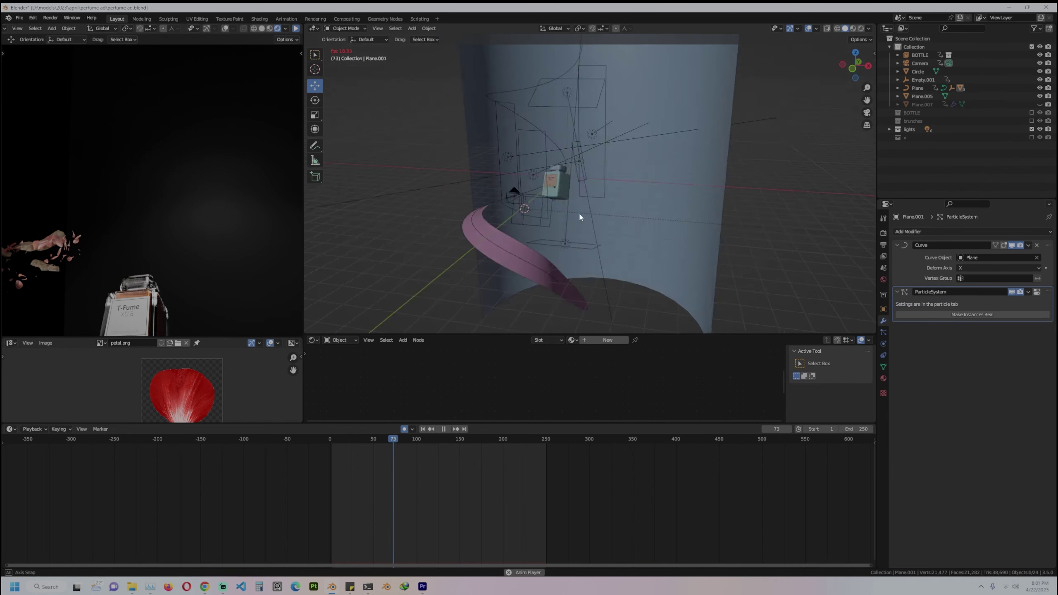
Review the strip's animation along the spiral, stop playback at frame 122 and select the strip
middle_drag(579, 212, 662, 240)
scroll(662, 240, up, 3)
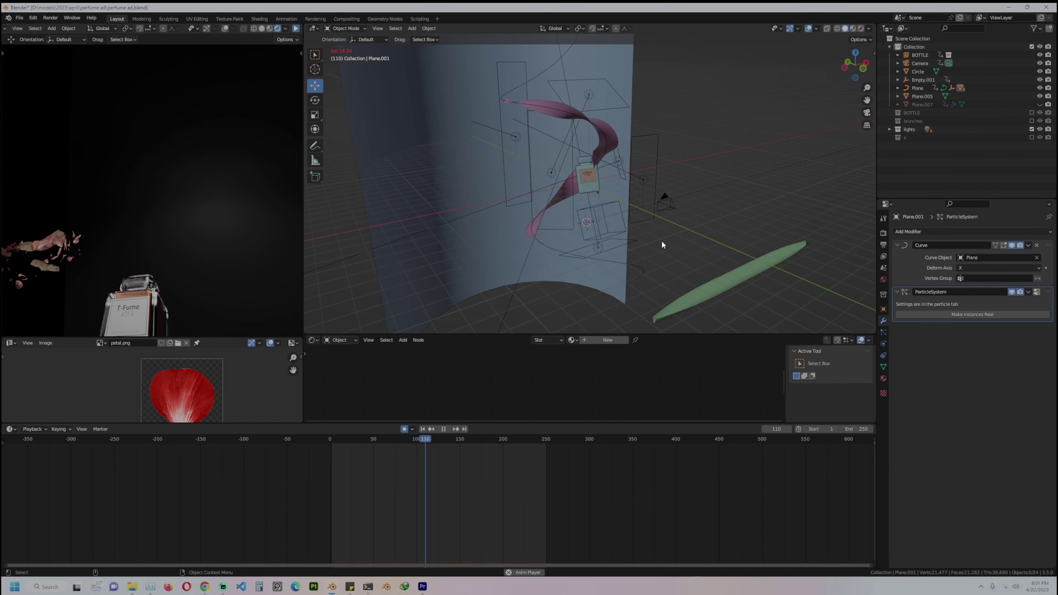
key(space)
click(577, 119)
click(578, 121)
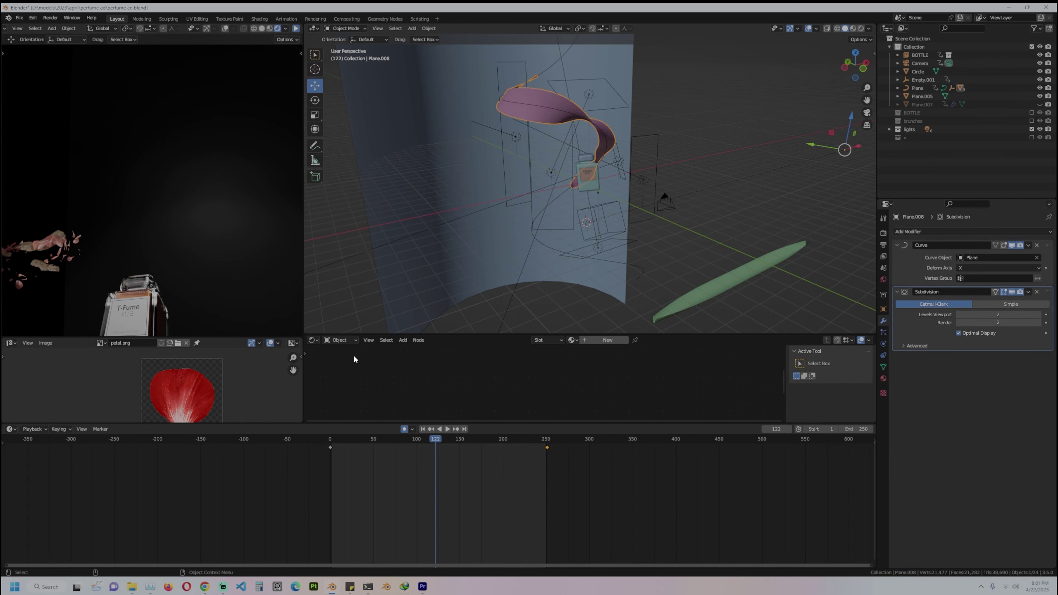
Enable the brunches collection in the scene and examine one of its tree branch models
scroll(711, 210, down, 2)
shift+middle_drag(711, 210, 666, 215)
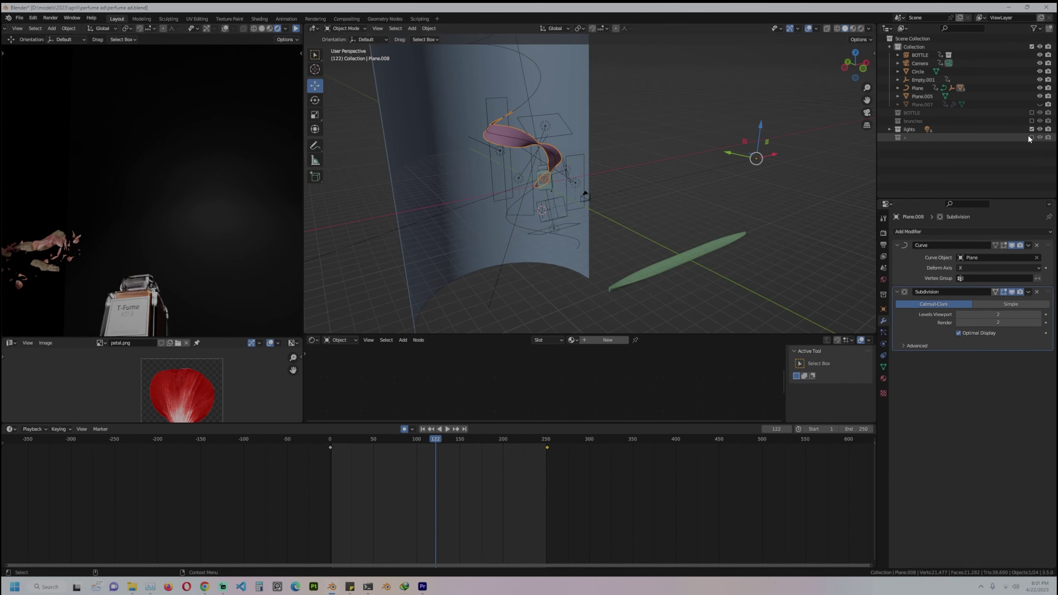
click(1032, 120)
click(976, 132)
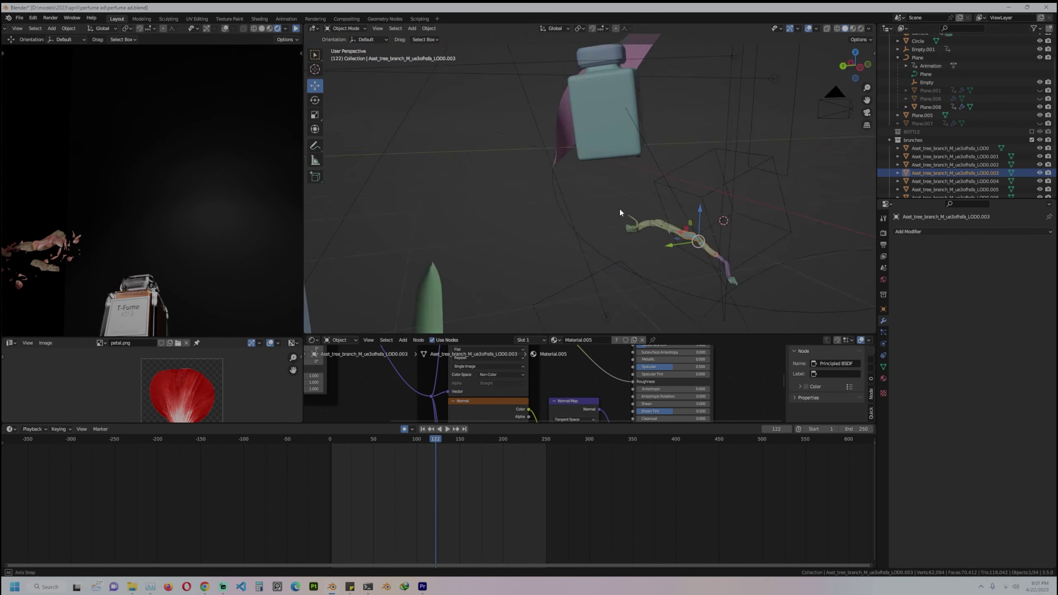
middle_drag(619, 207, 822, 181)
scroll(909, 158, down, 3)
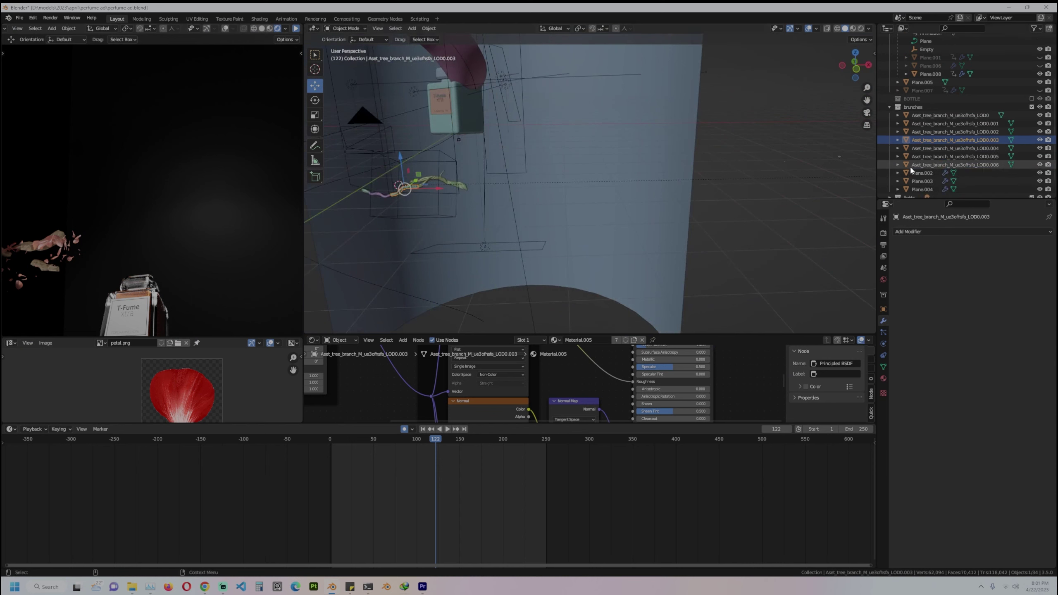
Frame the Plane.004 flower petal model and switch the viewport to Material Preview shading
drag(848, 156, 849, 156)
key(KP_Decimal)
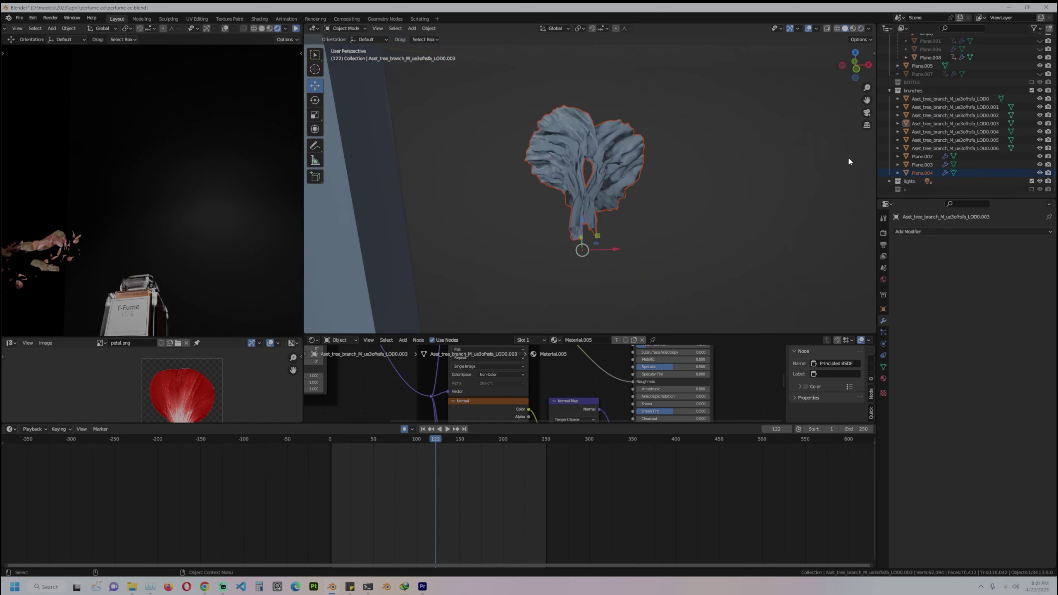
middle_drag(848, 156, 579, 205)
click(642, 194)
click(852, 29)
scroll(613, 167, down, 4)
scroll(616, 156, up, 4)
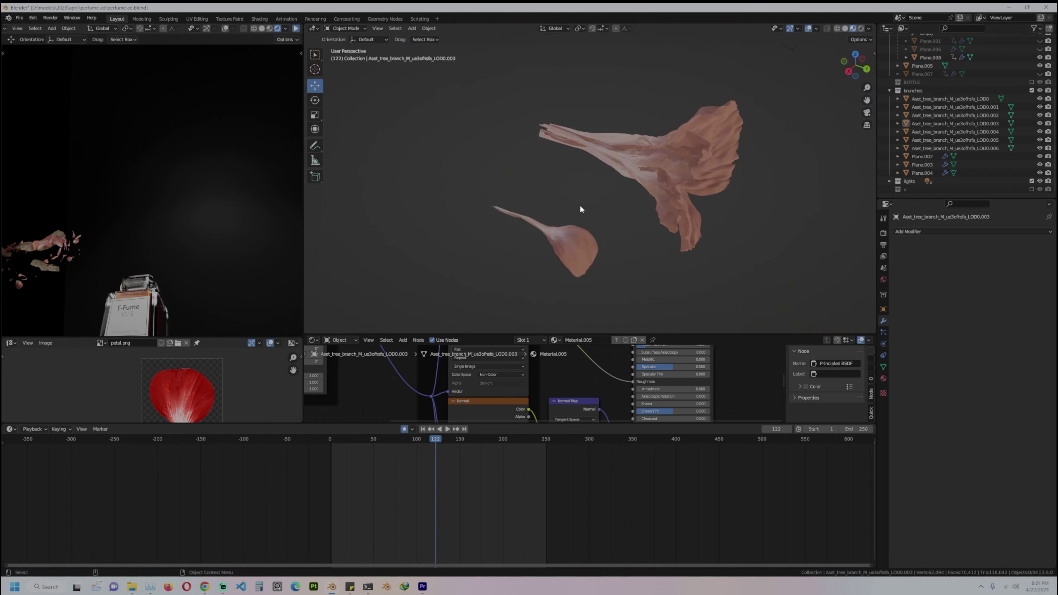
Examine the single small petal's image texture, shader nodes and displaced shape
click(563, 232)
middle_drag(179, 395, 200, 370)
drag(536, 423, 500, 492)
middle_drag(419, 351, 322, 411)
scroll(322, 412, down, 1)
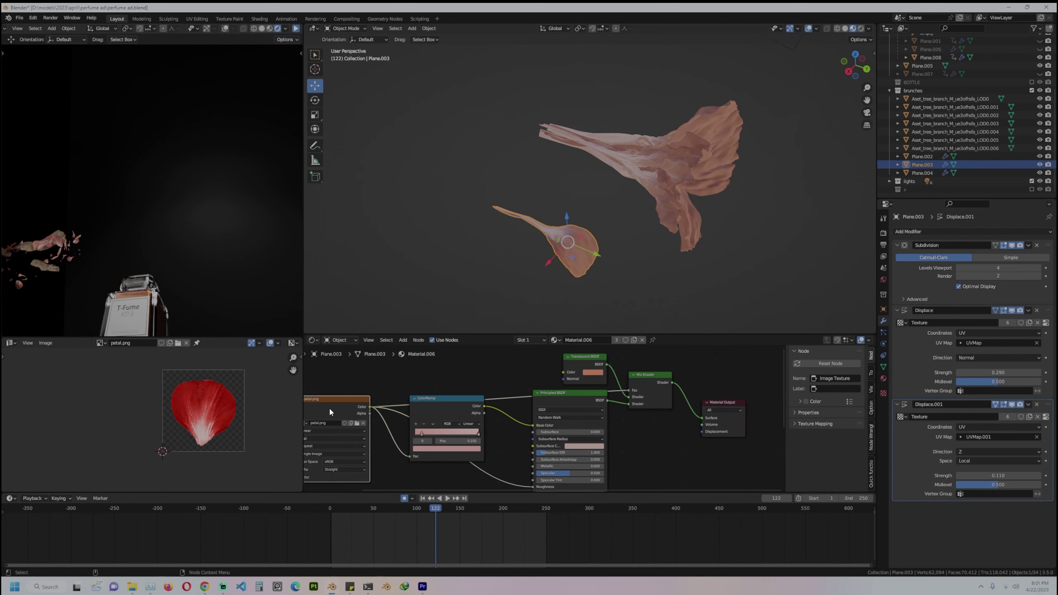
drag(578, 407, 582, 422)
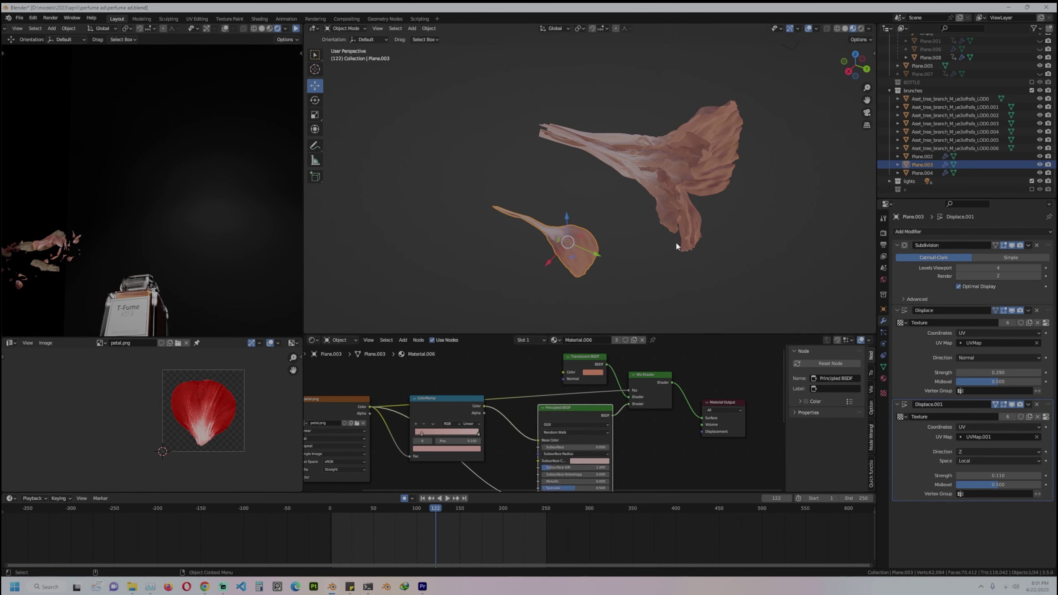
mouse_move(676, 242)
middle_down()
mouse_move(807, 232)
mouse_move(821, 165)
mouse_move(751, 239)
middle_up()
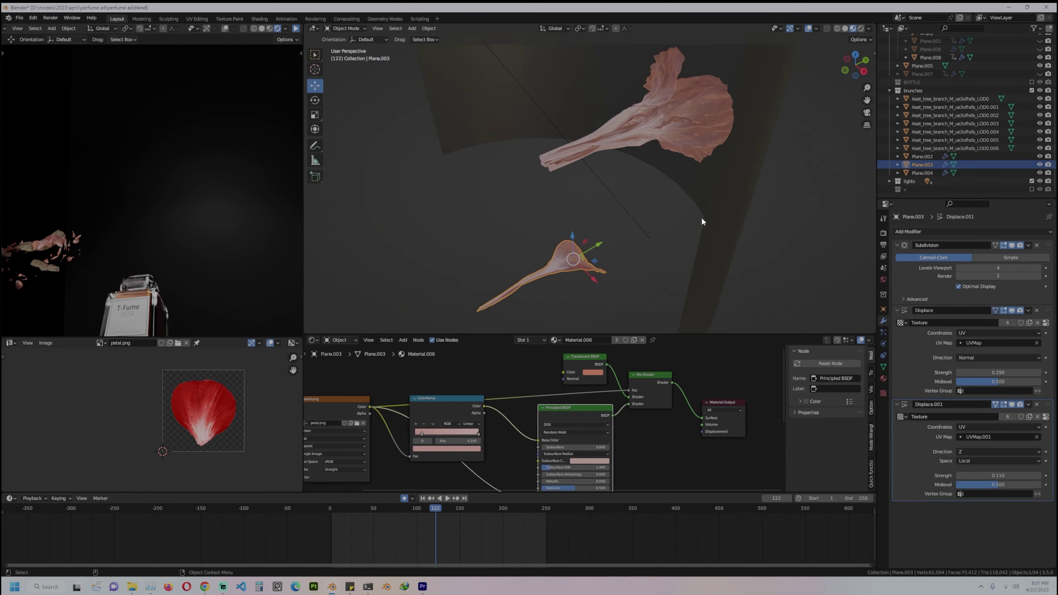
key(z)
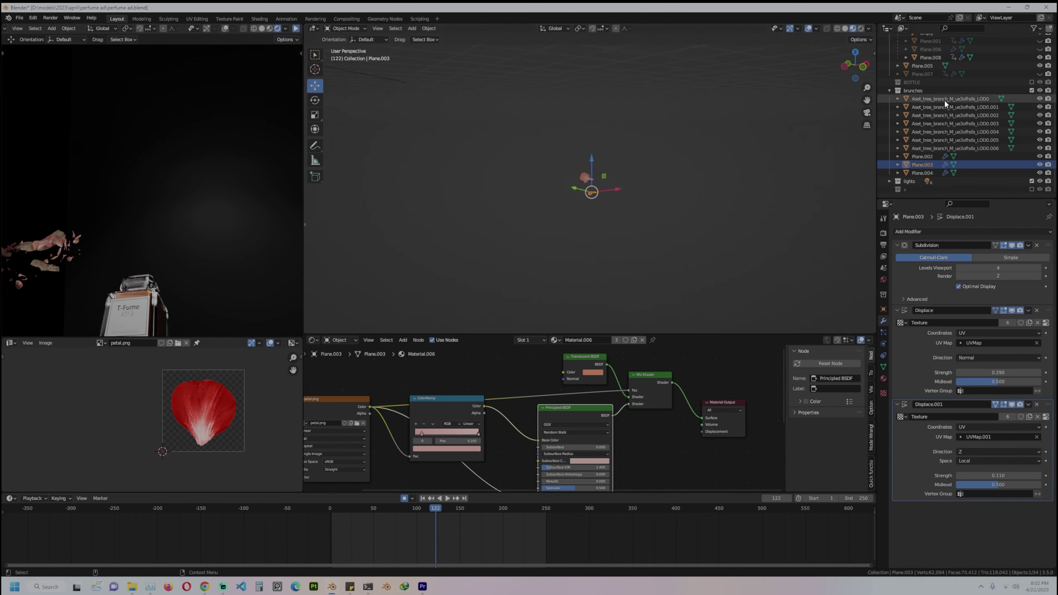
Select the branch and petal objects of the brunches collection and examine their place in the scene
click(945, 107)
shift+click(924, 177)
scroll(675, 152, down, 8)
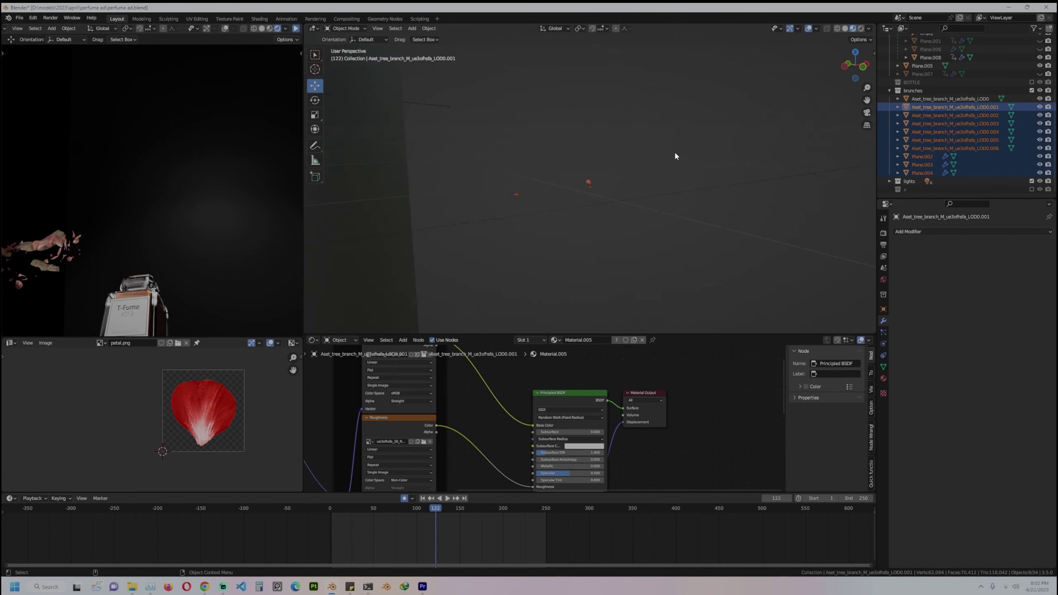
middle_drag(676, 151, 738, 135)
Add a Hair particle system to the spiral strip
click(750, 100)
click(810, 122)
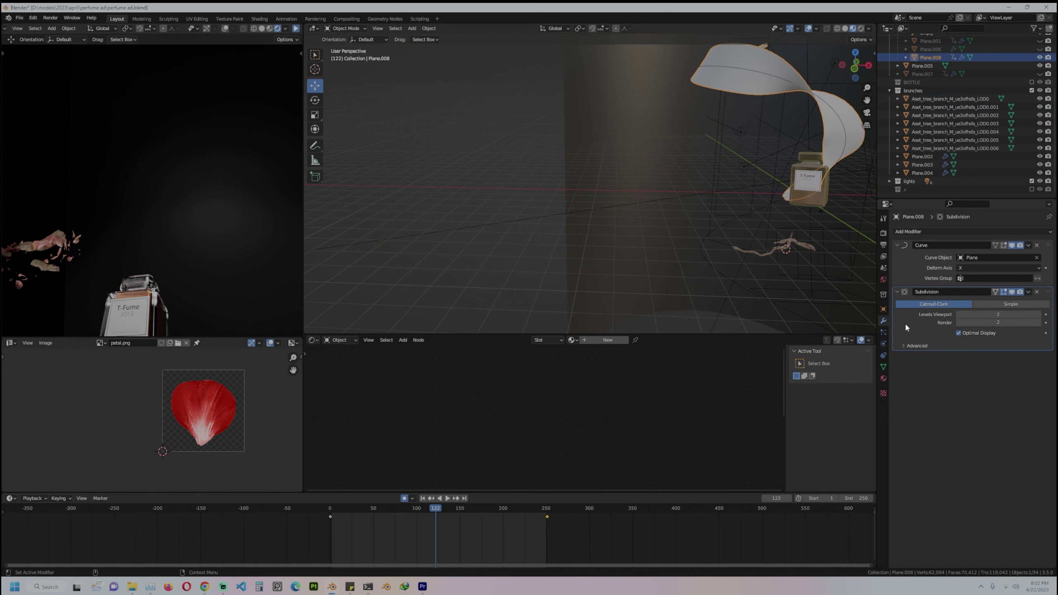
click(884, 333)
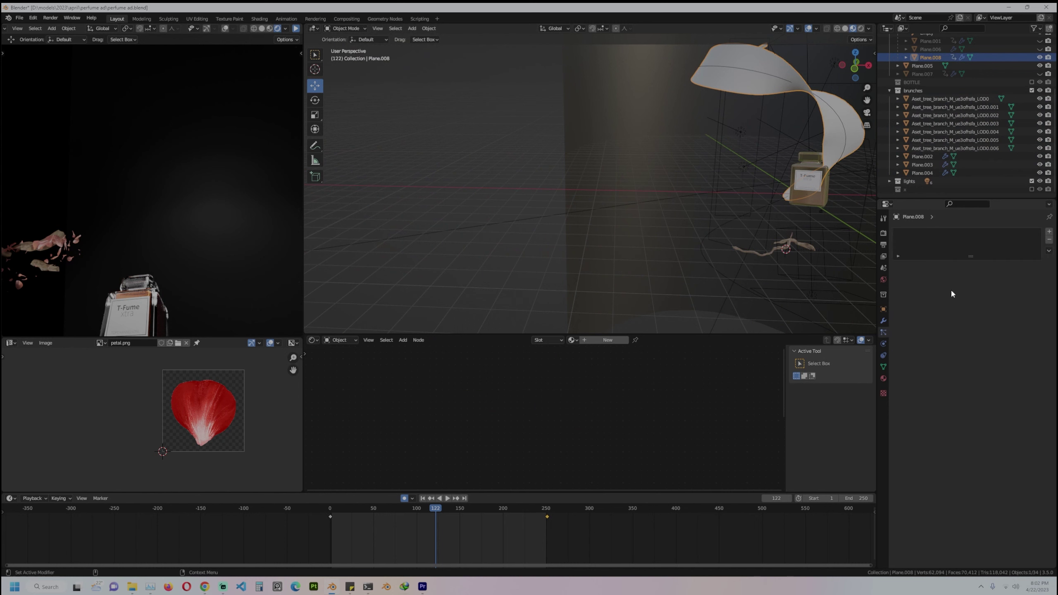
click(1049, 232)
click(1012, 277)
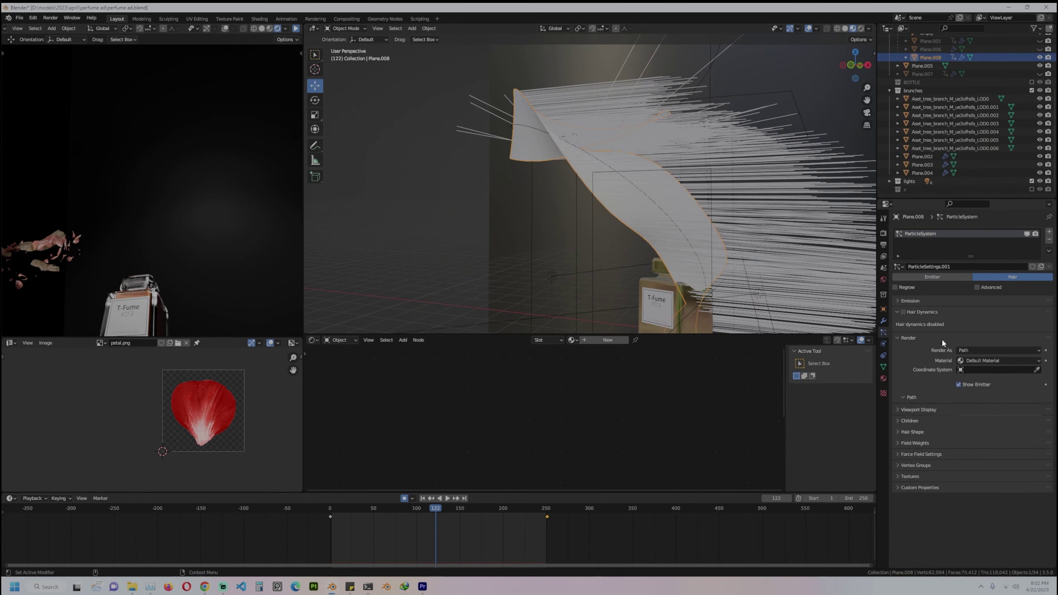
Render the strip's particles as a collection, using brunches as the instance collection
click(1000, 350)
click(989, 378)
click(998, 350)
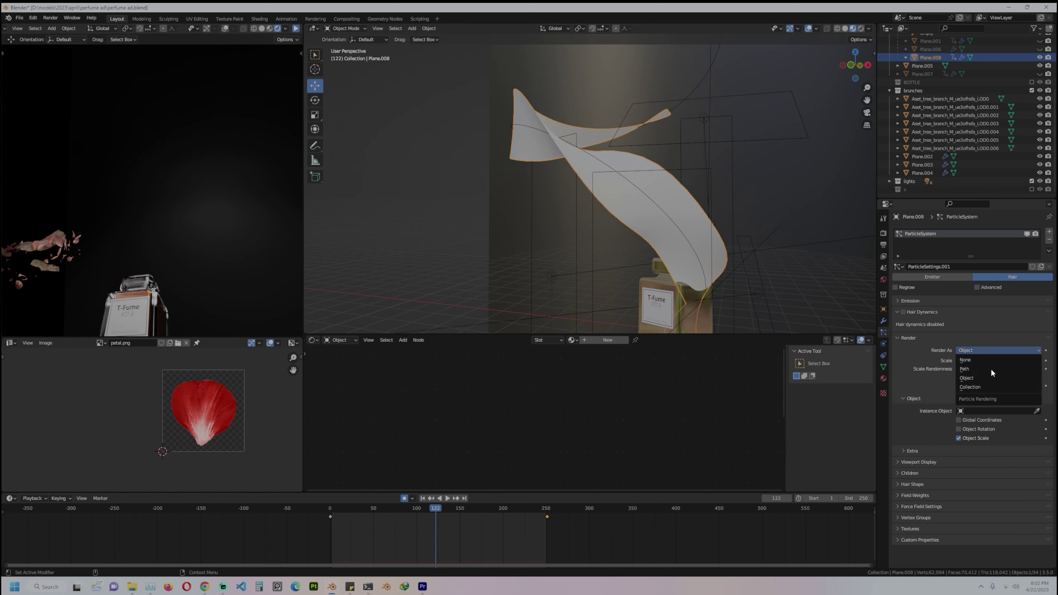
click(971, 387)
click(996, 411)
click(971, 457)
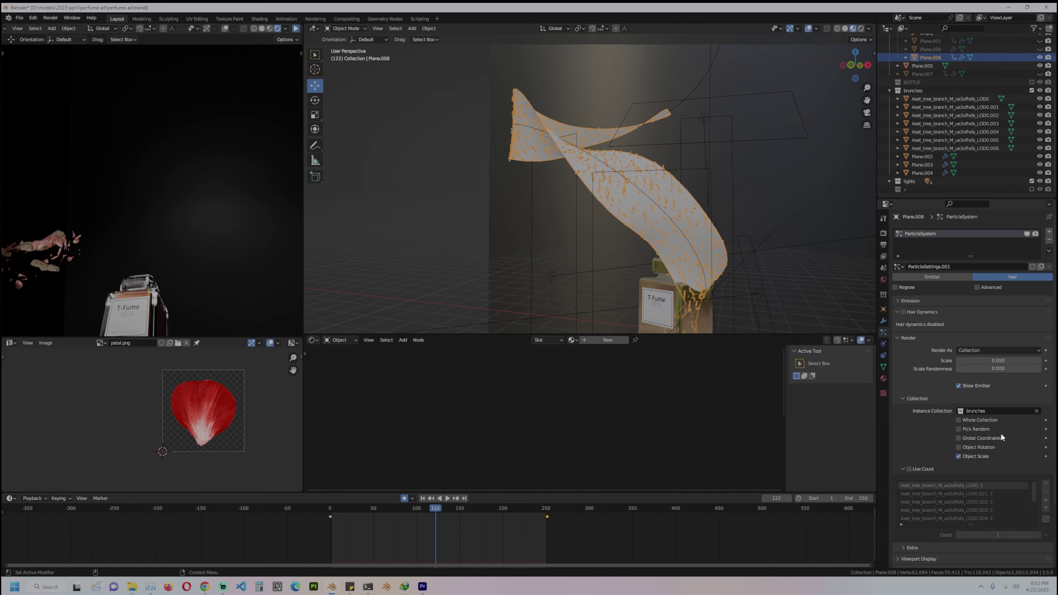
Hide the strip's instancer mesh in both viewport and render so only the particles show
scroll(633, 183, up, 4)
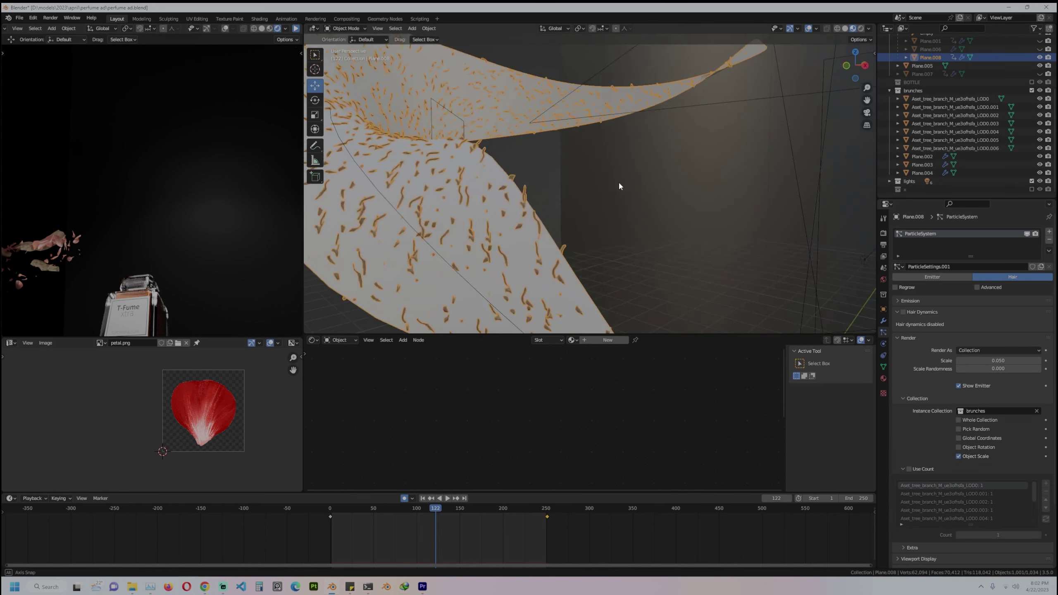
click(884, 310)
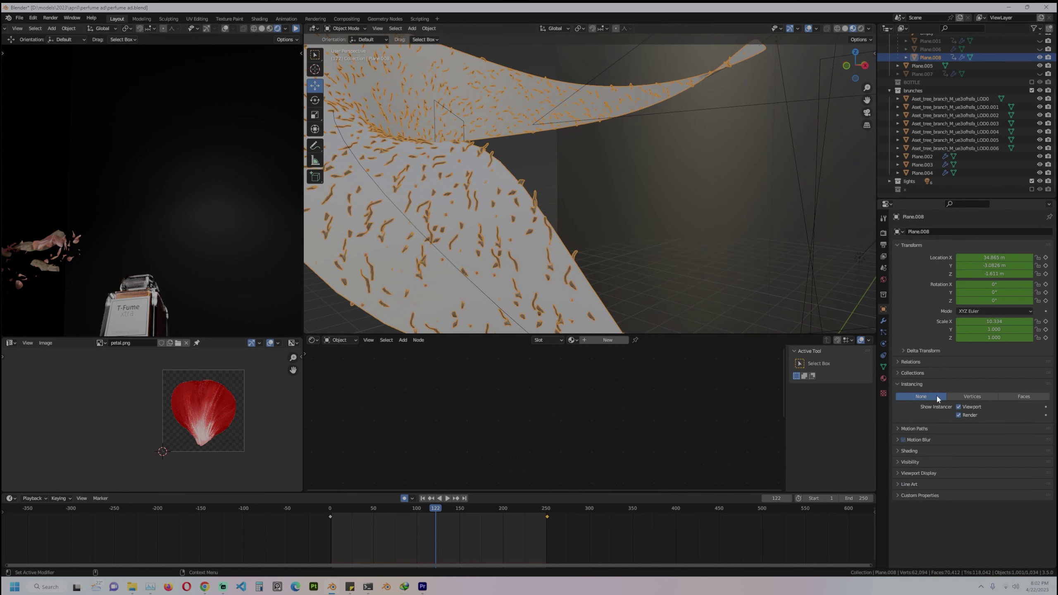
click(959, 407)
click(959, 415)
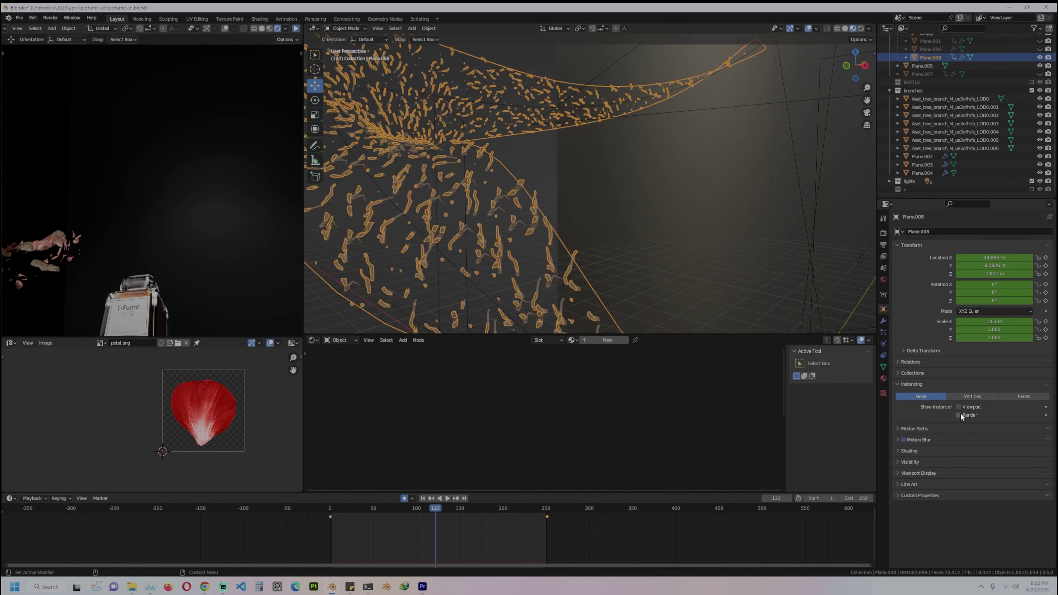
scroll(534, 257, down, 3)
click(540, 255)
scroll(542, 253, up, 4)
middle_drag(542, 253, 549, 249)
scroll(550, 249, down, 4)
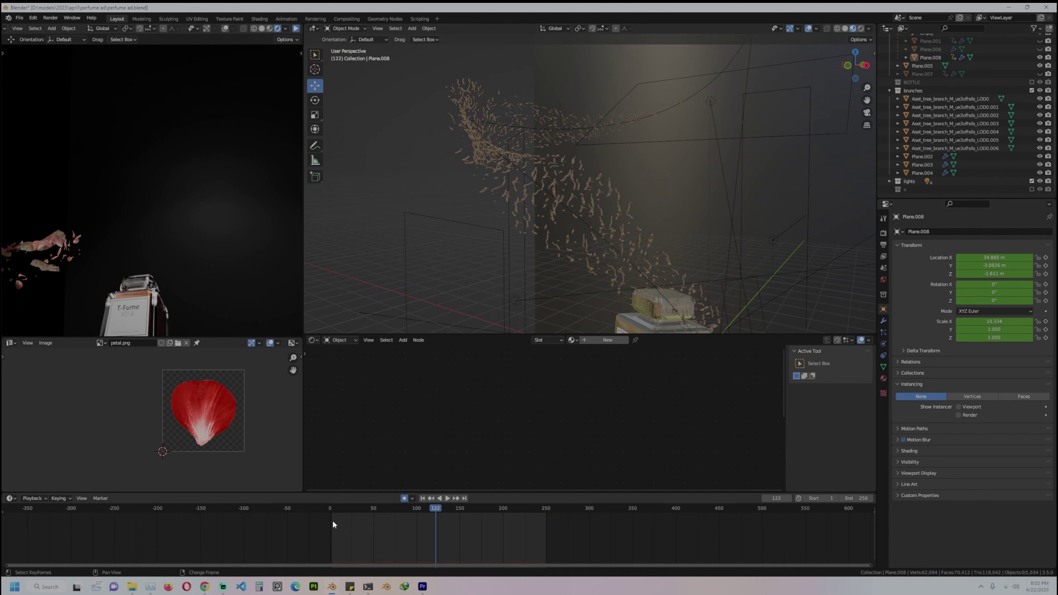
Review the particle animation around the bottle, select the strip and stop playback at frame 117
click(333, 519)
scroll(631, 242, down, 2)
shift+middle_drag(632, 242, 631, 189)
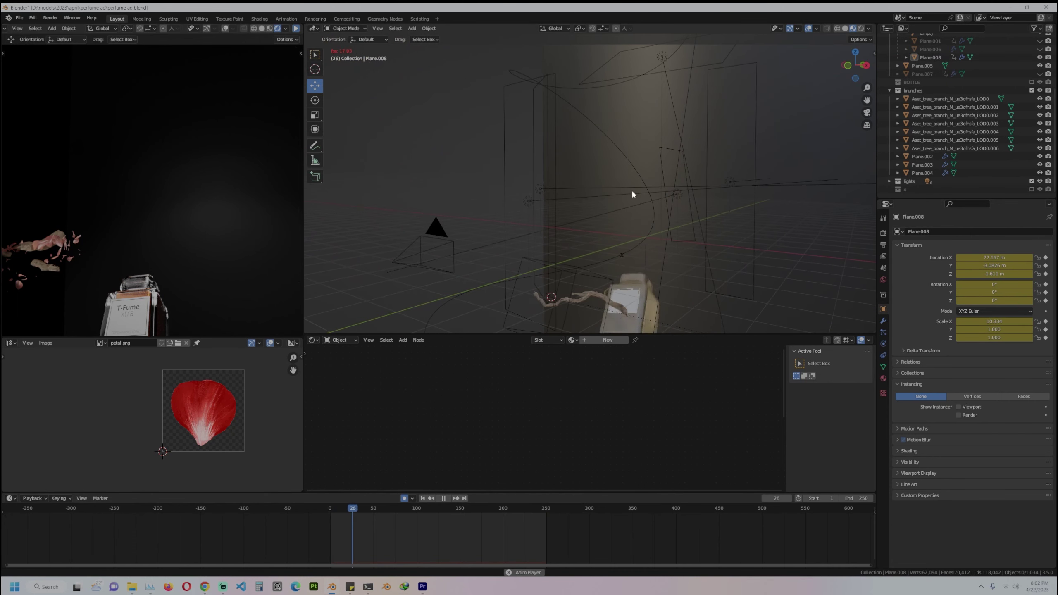
scroll(634, 219, down, 2)
click(635, 218)
key(space)
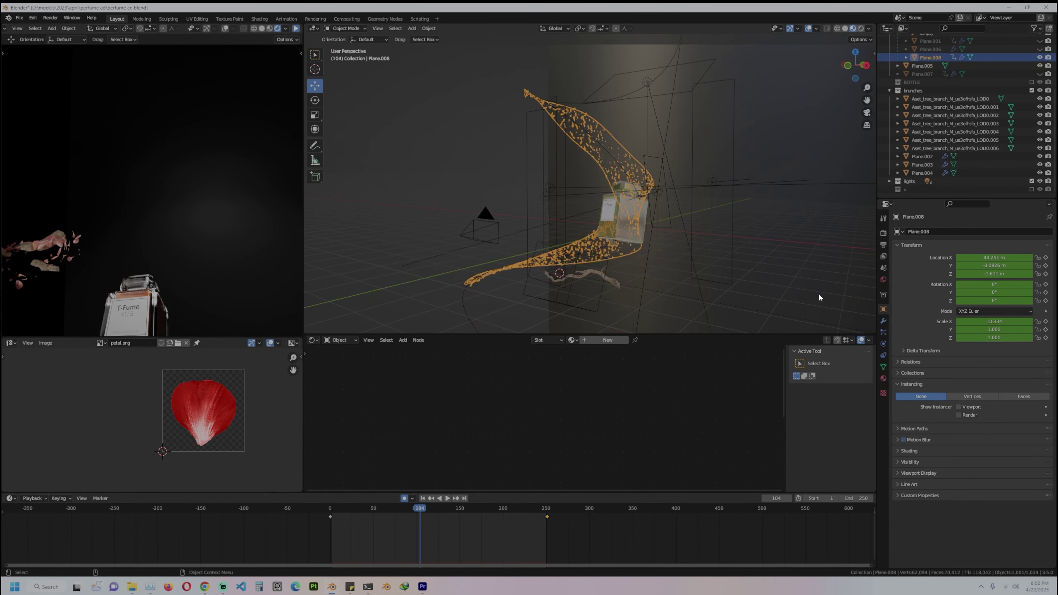
key(space)
key(space)
middle_drag(653, 212, 675, 246)
Set the particle scale to 0.390 and the scale randomness to 1.000
click(884, 333)
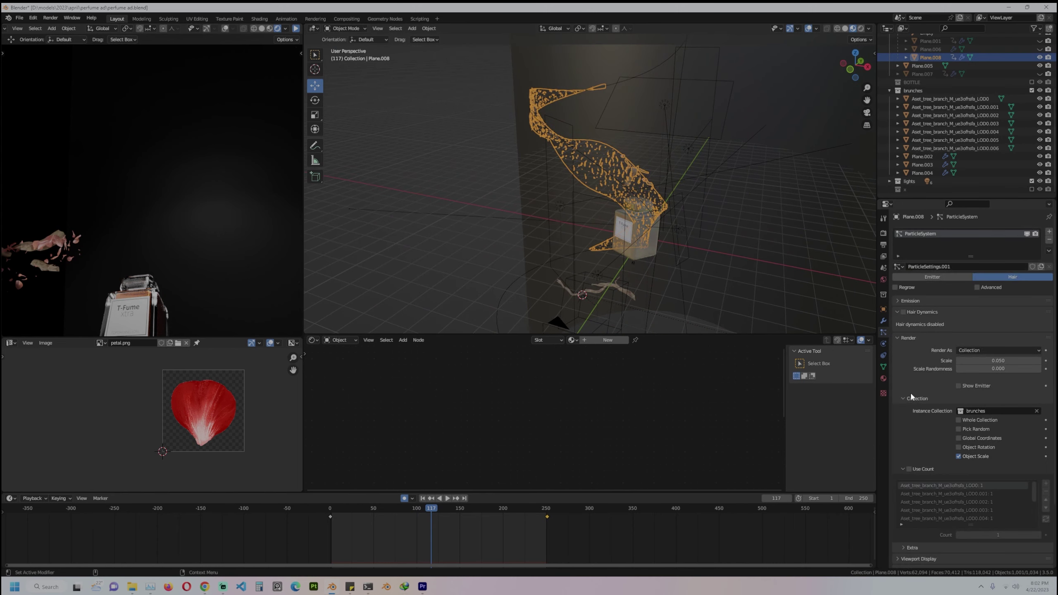
scroll(995, 363, down, 1)
scroll(996, 364, up, 1)
drag(998, 361, 1041, 369)
click(652, 244)
scroll(652, 194, up, 5)
middle_drag(652, 193, 633, 195)
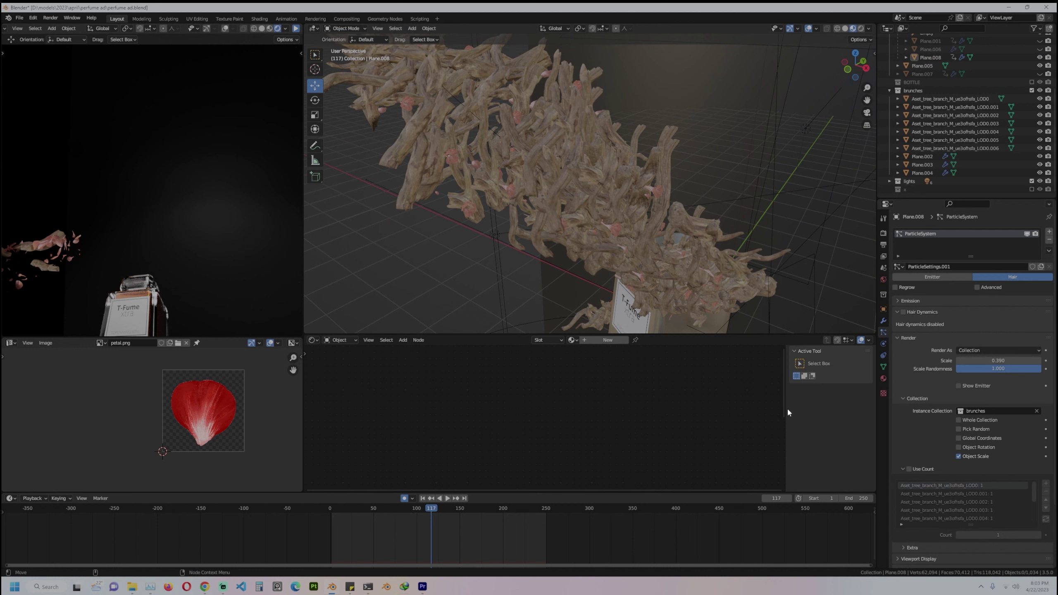
Enable Use Count and Pick Random for the particle collection's instances
scroll(937, 502, down, 4)
click(909, 403)
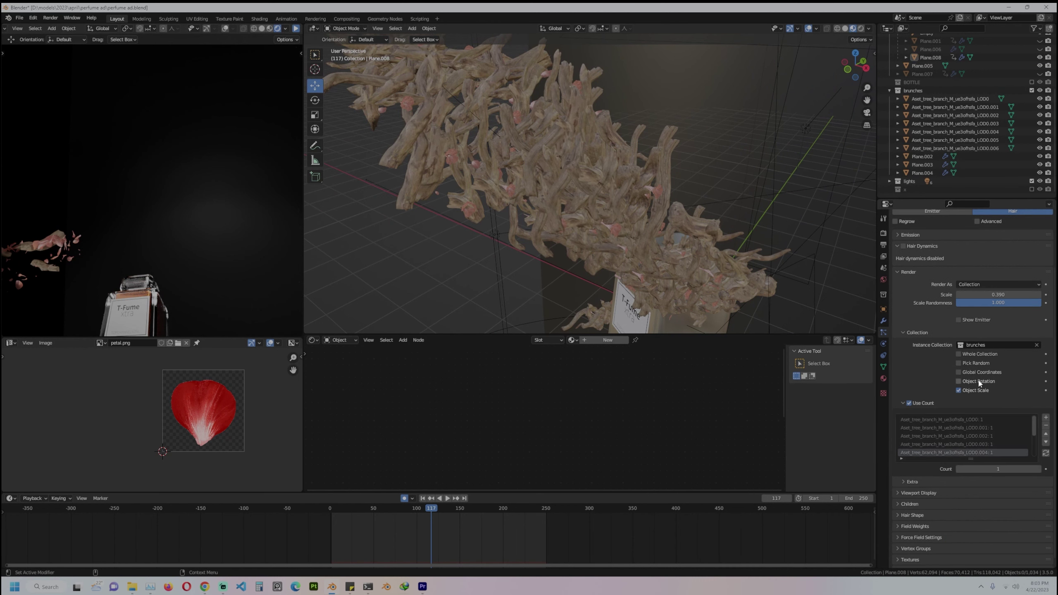
click(959, 363)
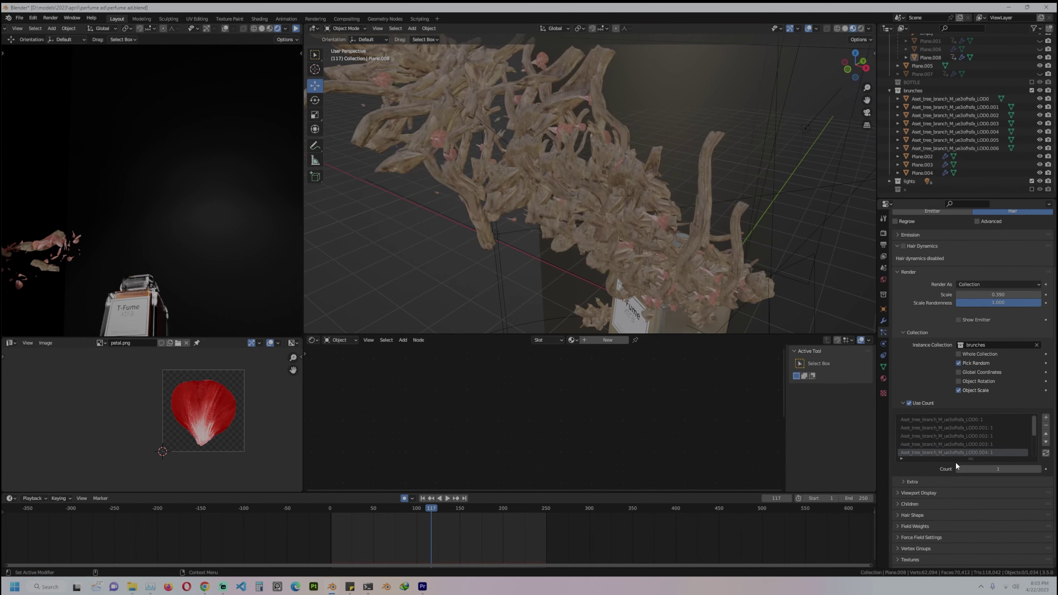
Raise the instance counts of the petals to 23 for Plane.002 and 146 for Plane.003
click(1047, 443)
click(1039, 469)
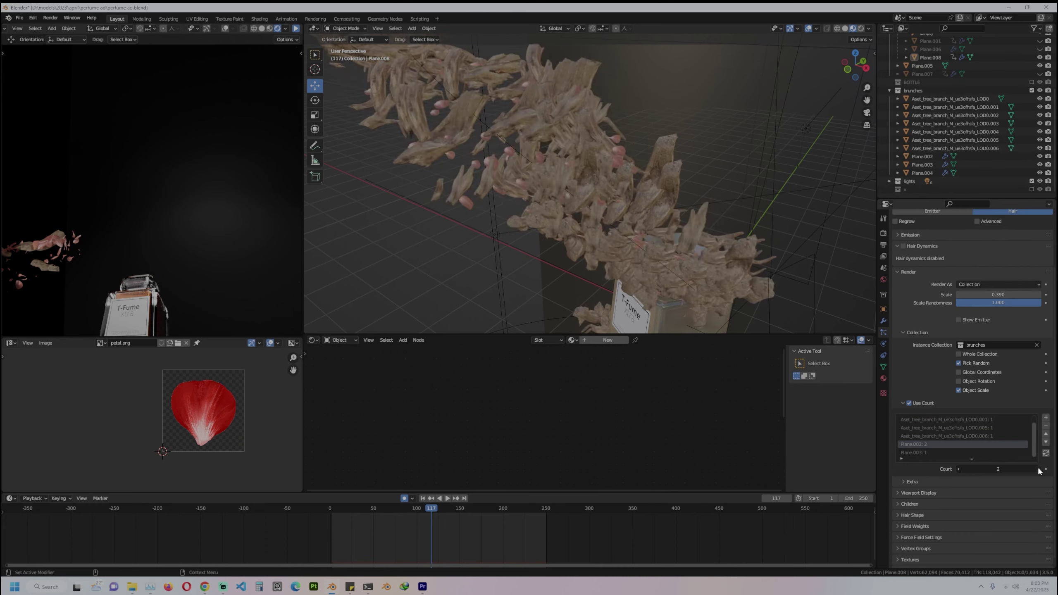
click(1039, 469)
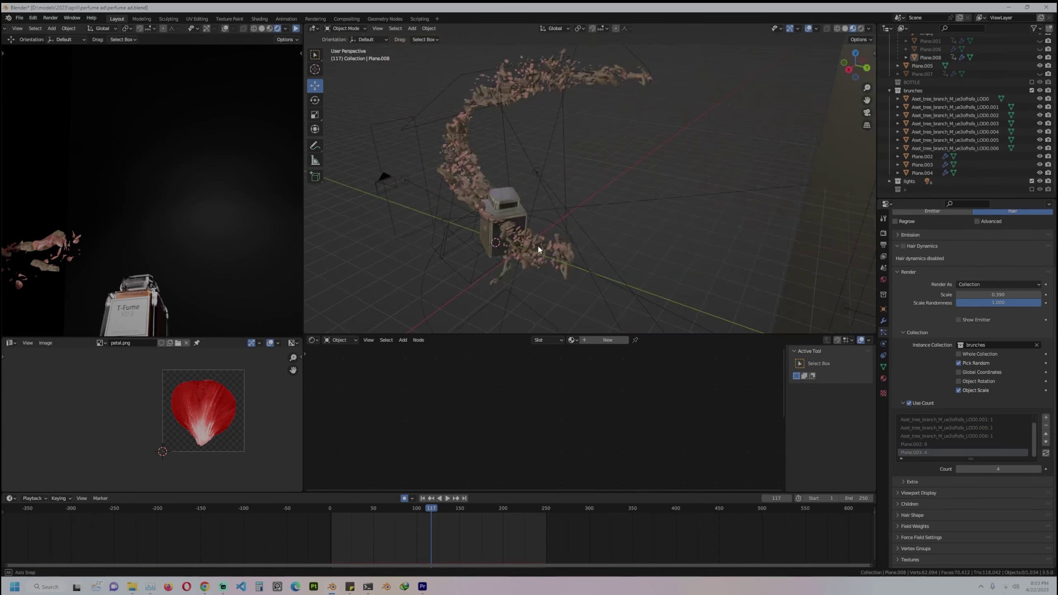
middle_drag(539, 248, 869, 359)
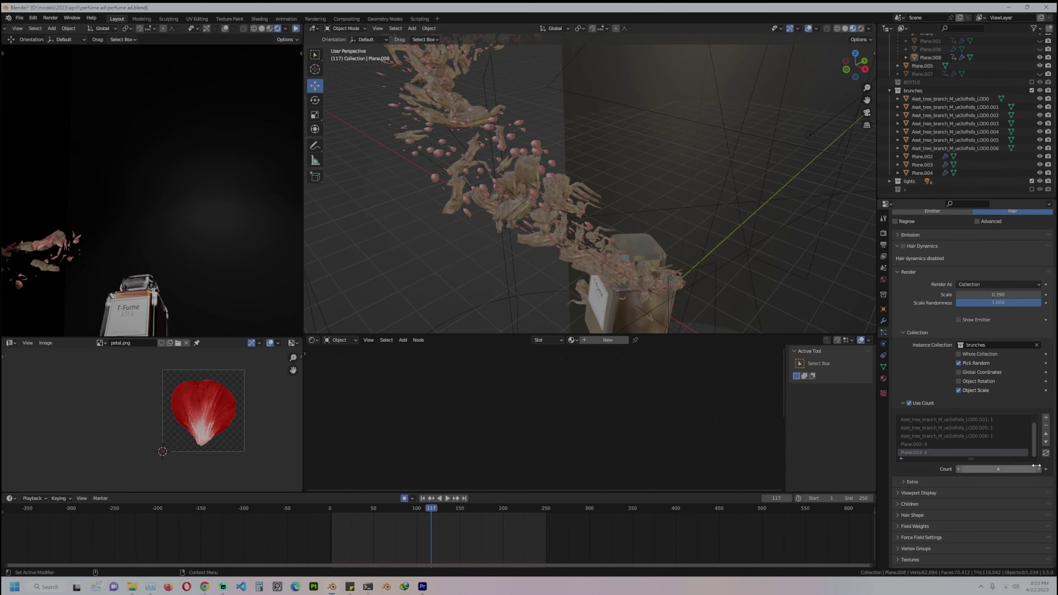
click(1037, 467)
click(1037, 467)
click(1036, 468)
middle_drag(538, 249, 517, 233)
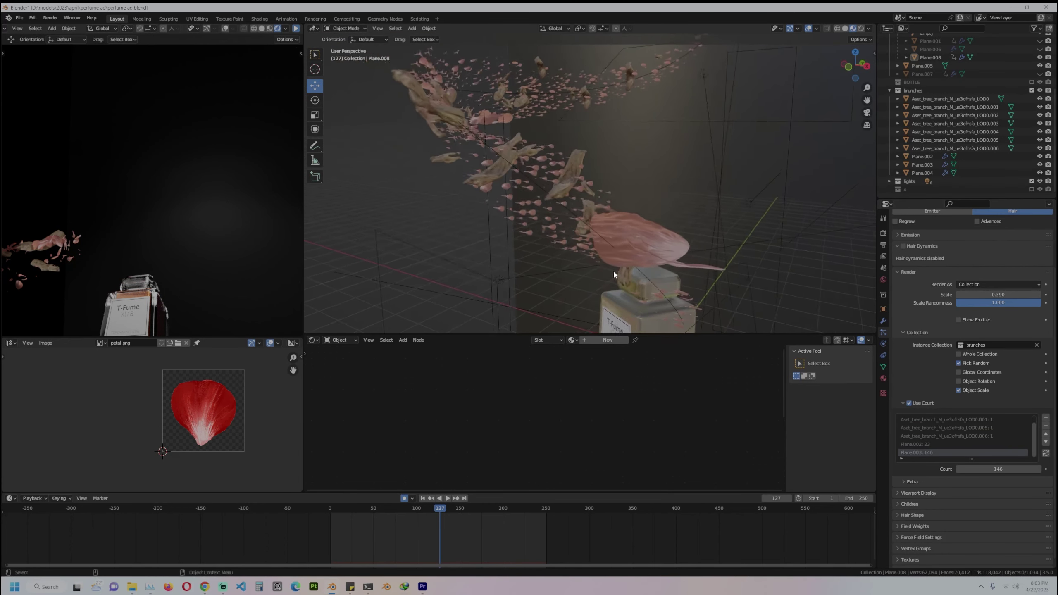
Enable advanced particle rotation with Normal orientation axis, Randomize 1.000, Phase 1.000, Randomize Phase 2.000 and angular velocity amount 12.000
scroll(933, 337, up, 4)
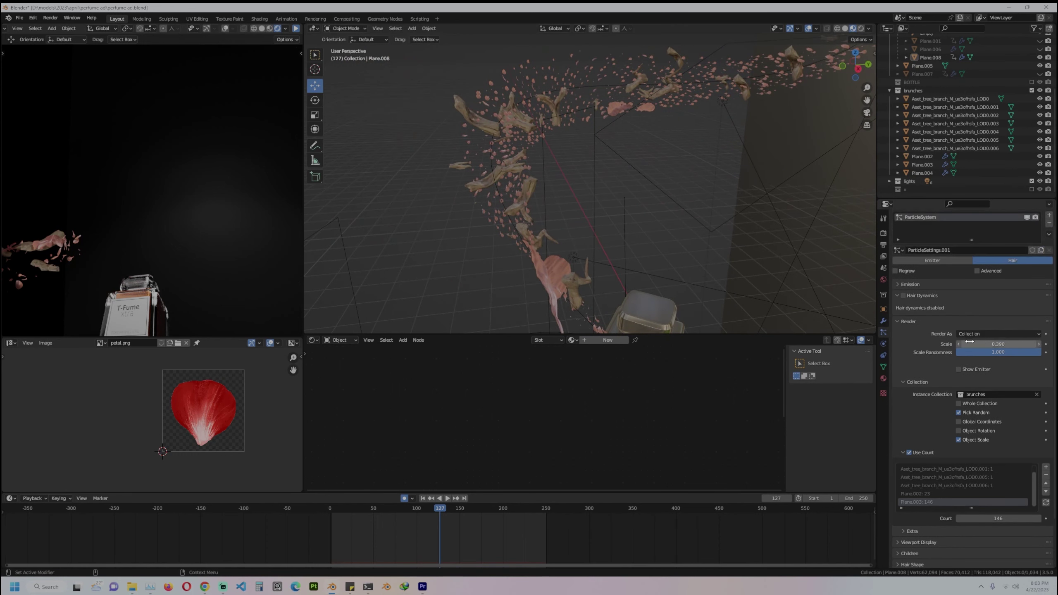
click(977, 287)
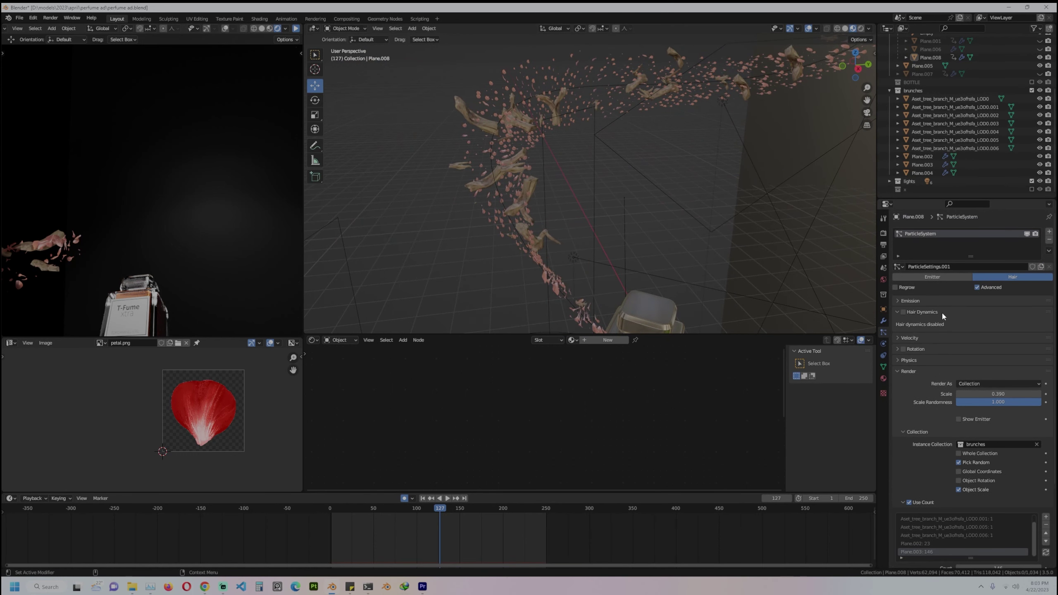
click(916, 349)
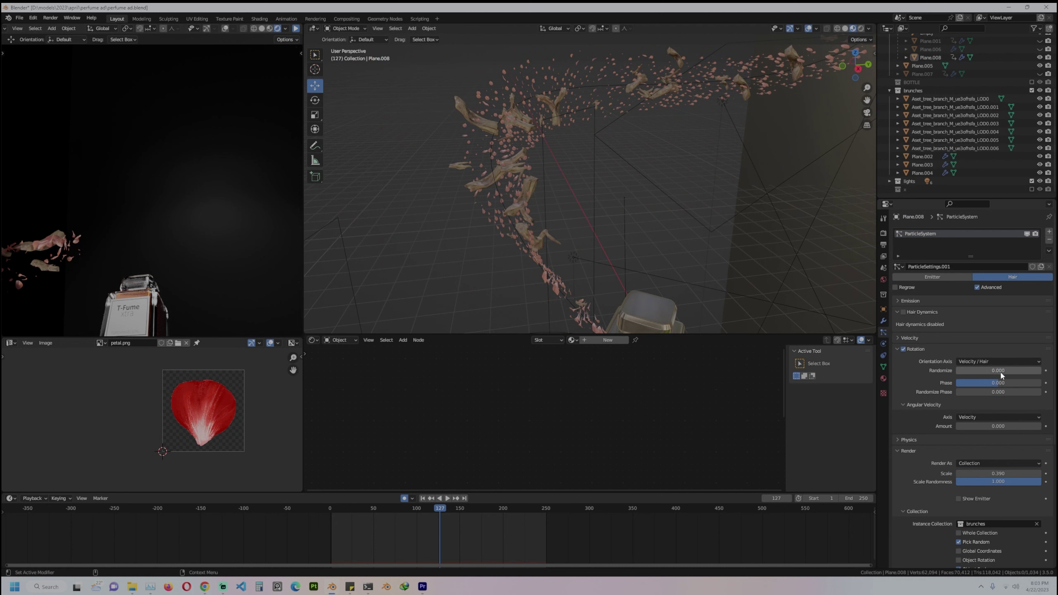
click(1000, 361)
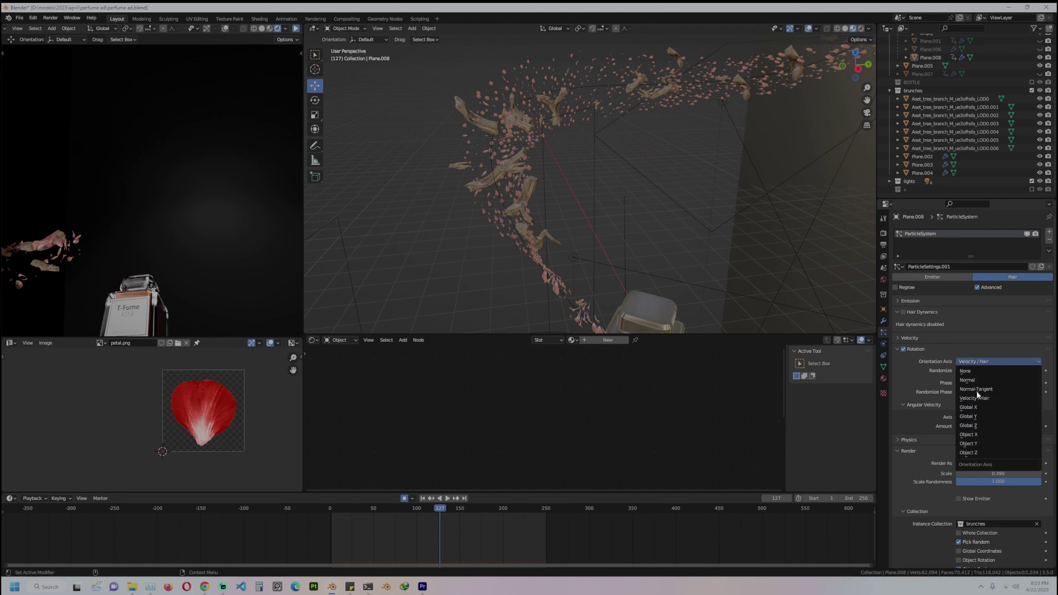
click(985, 381)
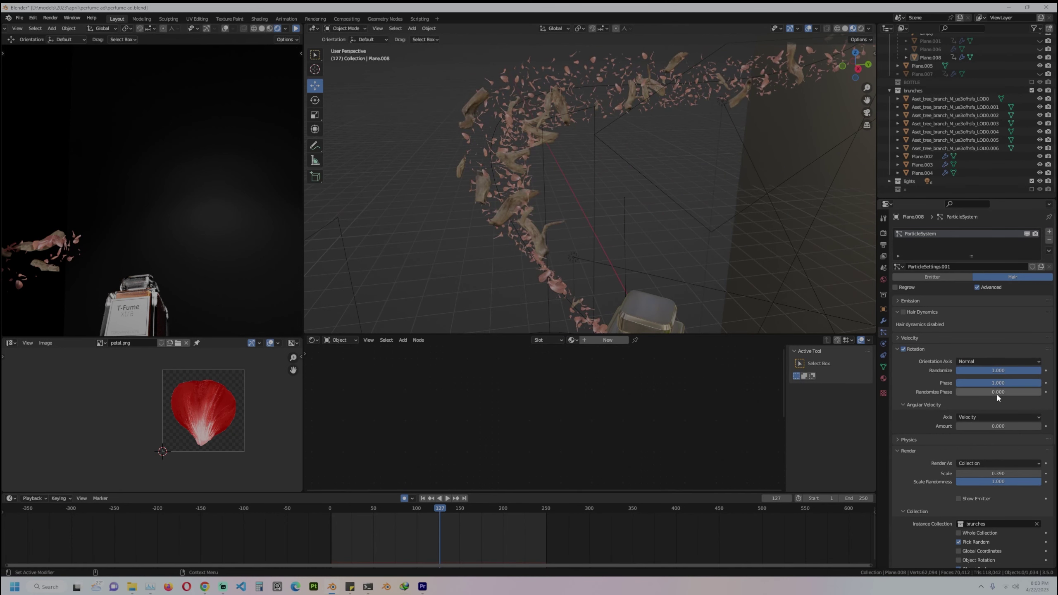
drag(998, 392, 1041, 392)
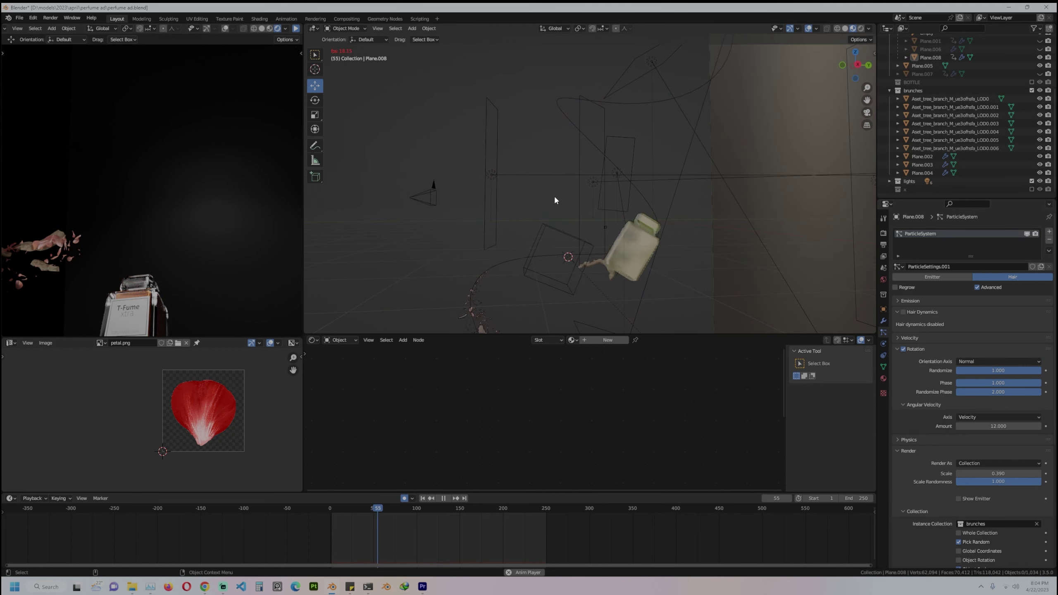
Play the animation and inspect the branch and petal swirl around the bottle, including through the camera
middle_drag(554, 195, 617, 189)
scroll(620, 179, up, 3)
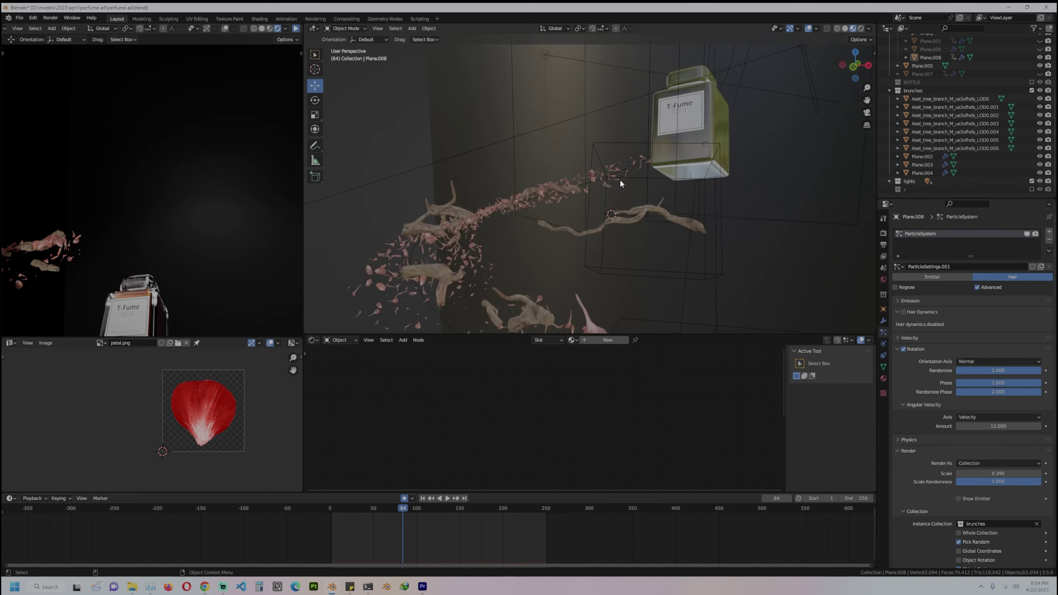
key(KP_0)
key(space)
scroll(592, 188, up, 2)
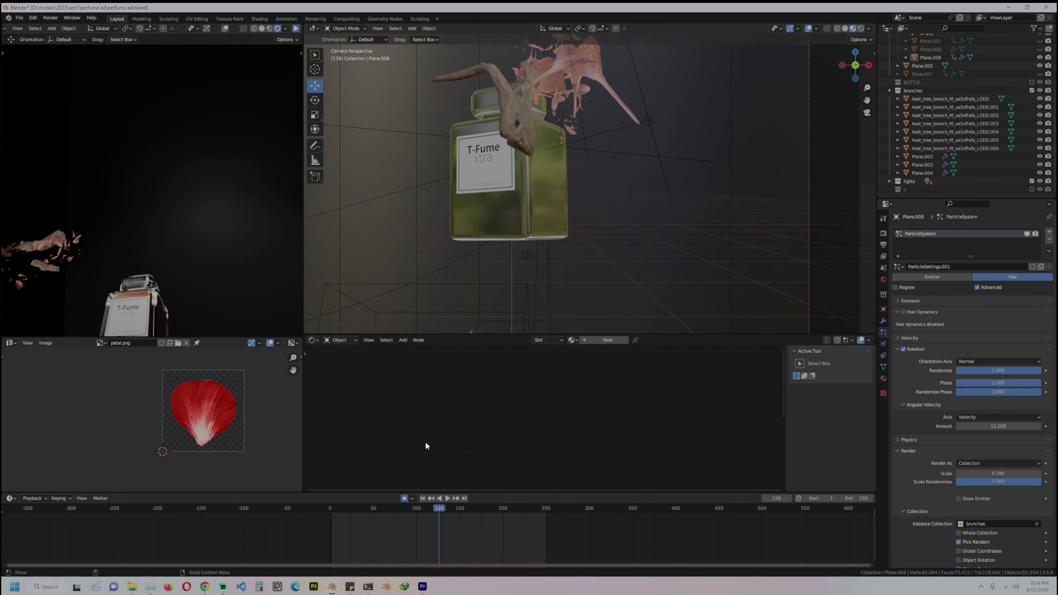
shift+right_drag(383, 535, 432, 512)
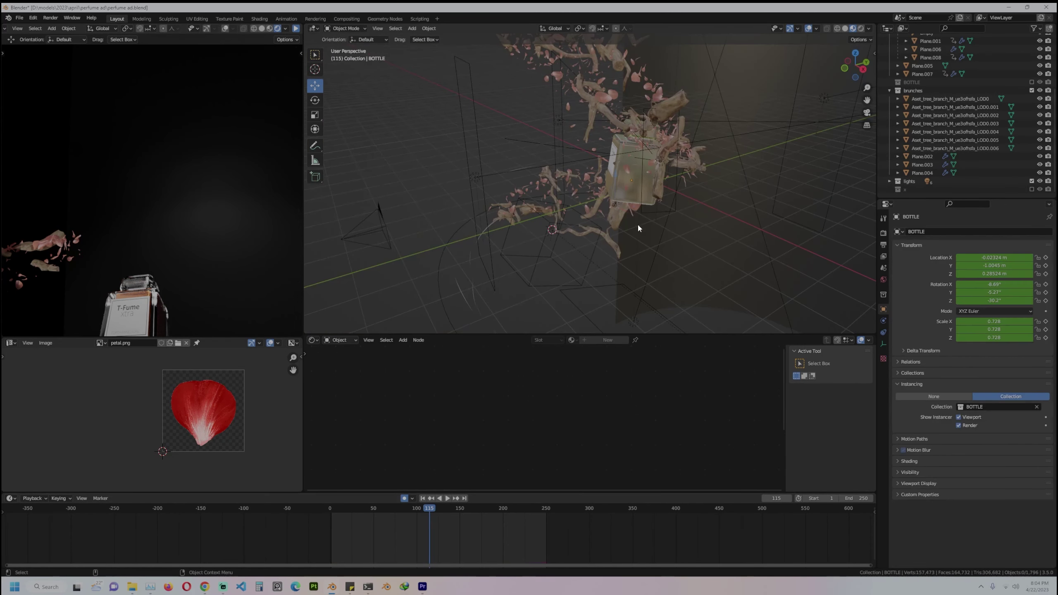
Select the water plane below the bottle and play the later frames through the camera to inspect its ripples
click(639, 228)
middle_drag(639, 228, 692, 222)
key(KP_0)
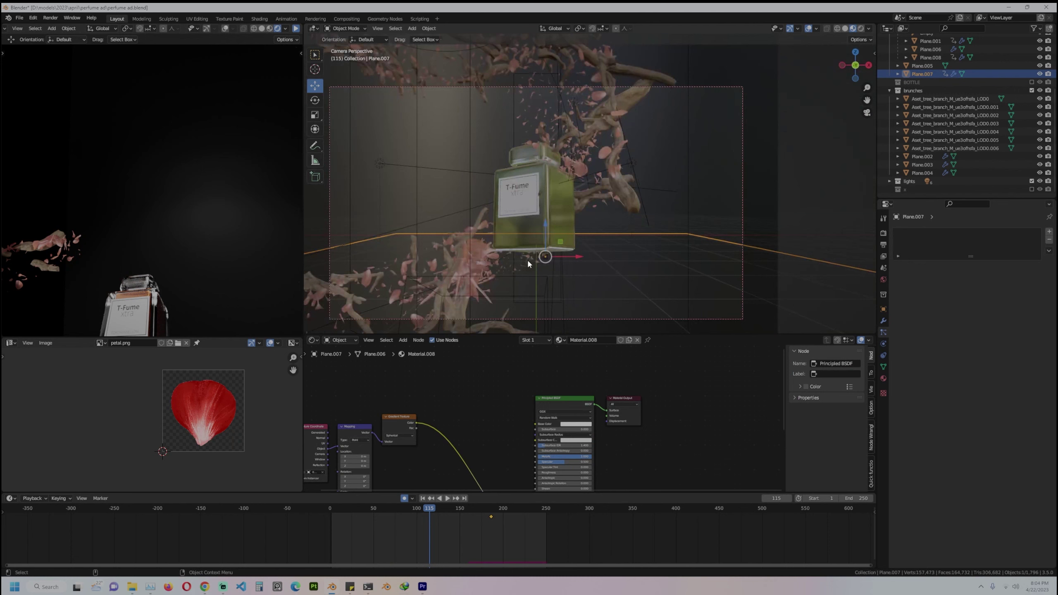
shift+right_drag(353, 524, 481, 503)
mouse_move(480, 502)
mouse_down()
mouse_move(465, 503)
mouse_move(492, 502)
mouse_up()
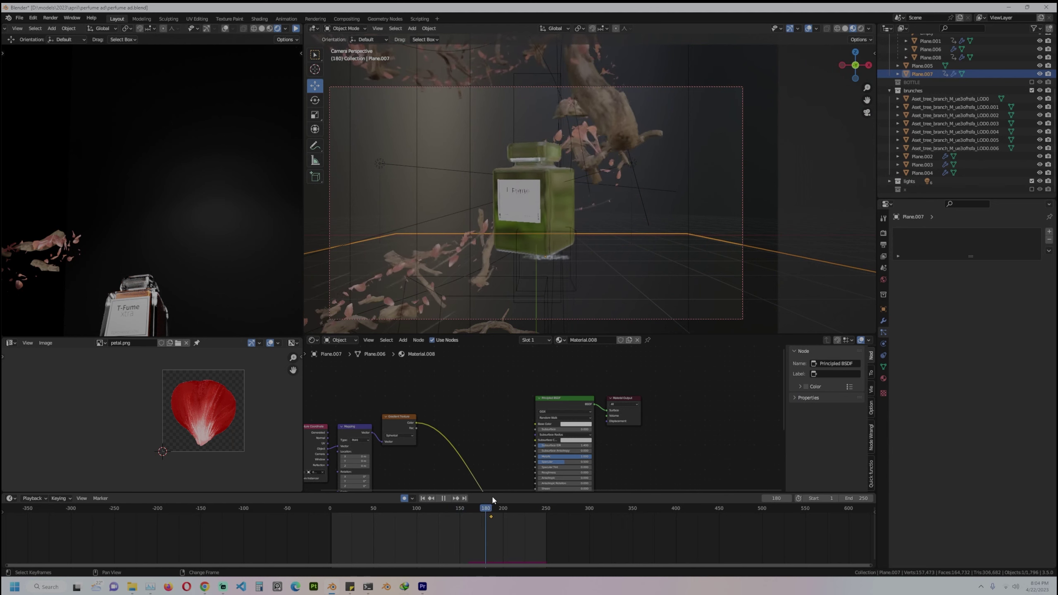
shift+right_drag(511, 499, 460, 498)
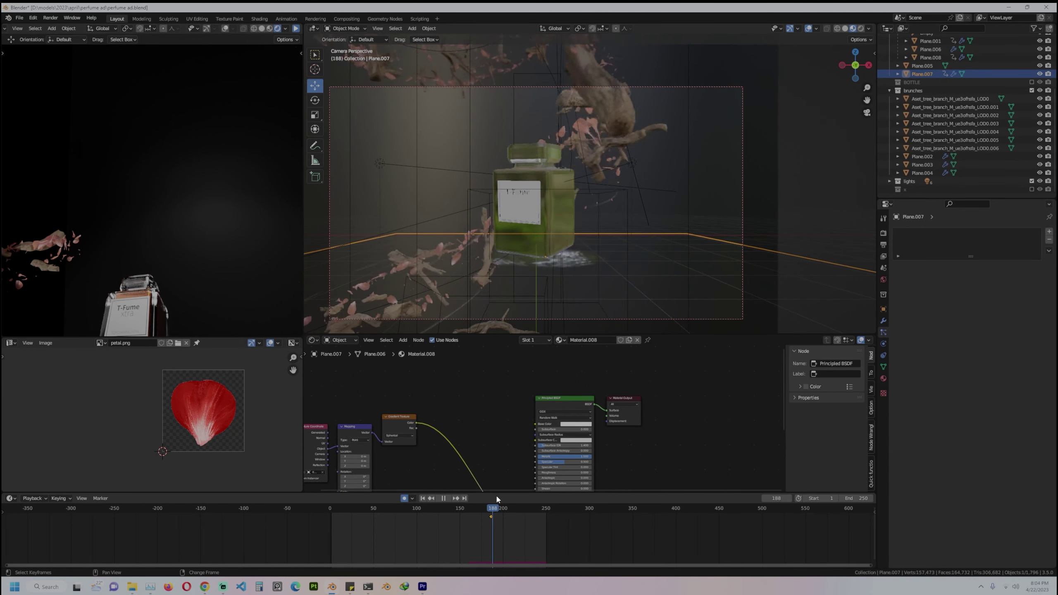
key(space)
Add a test plane to the side of the scene, enlarge it and move it clear of the backdrop
mouse_move(658, 268)
middle_down()
mouse_move(643, 296)
mouse_move(673, 283)
middle_up()
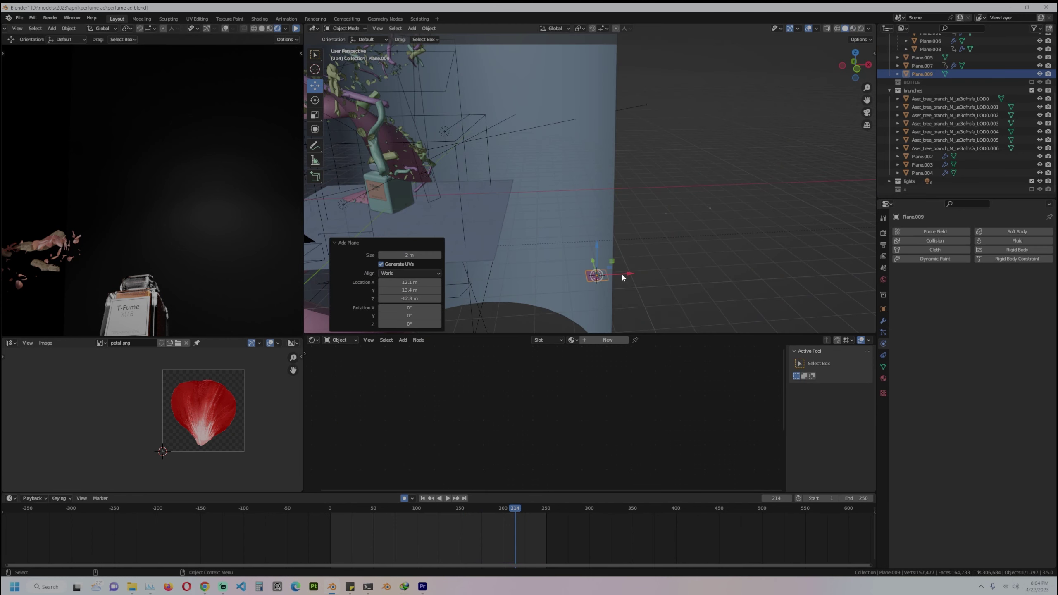
key(g)
click(815, 192)
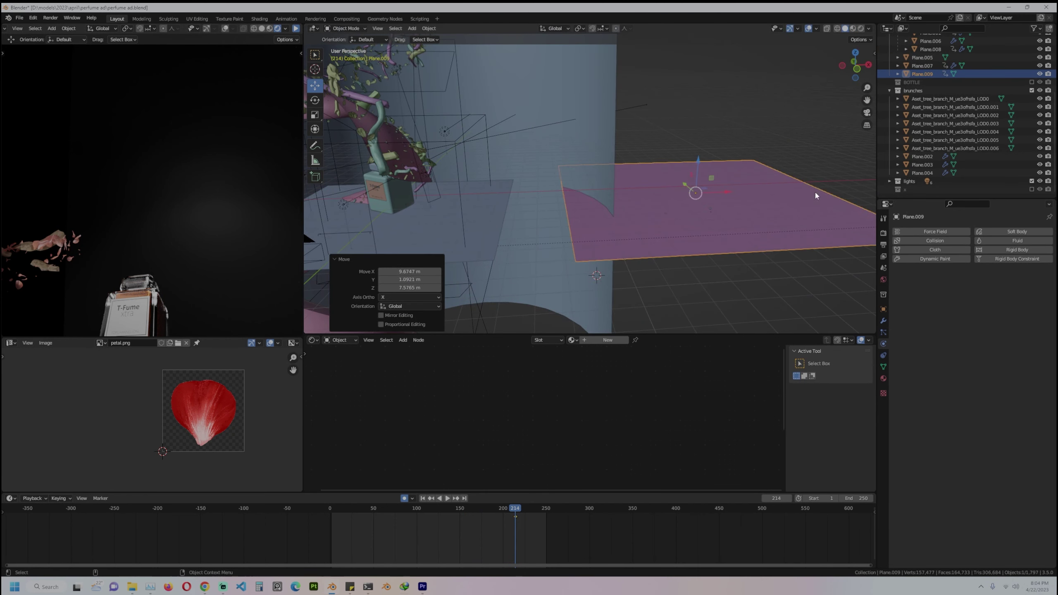
Add a Multiresolution modifier to the test plane and subdivide it to level 5
click(884, 310)
click(883, 320)
click(962, 232)
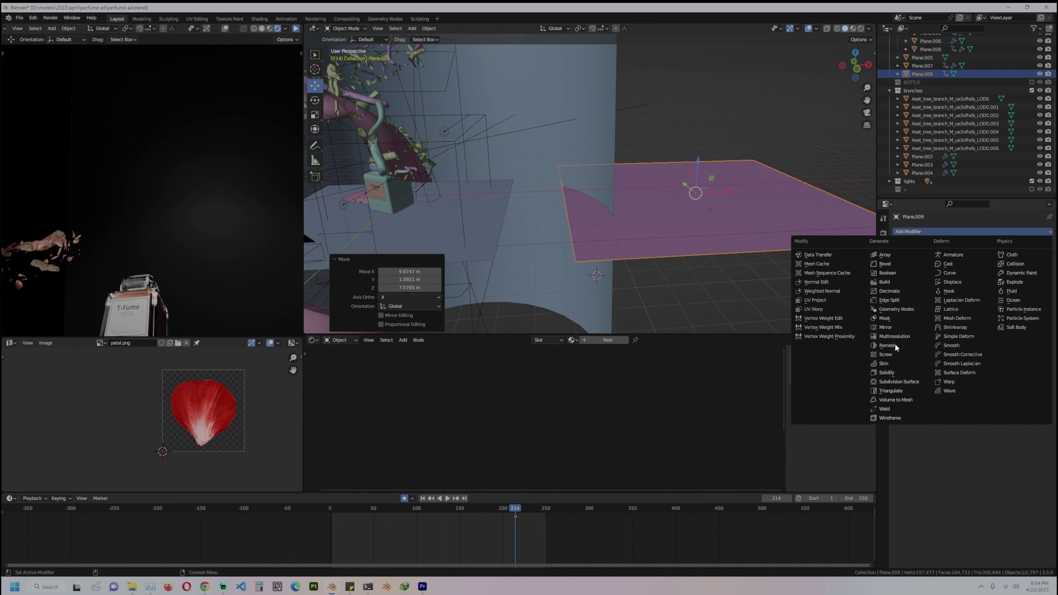
click(896, 336)
click(962, 317)
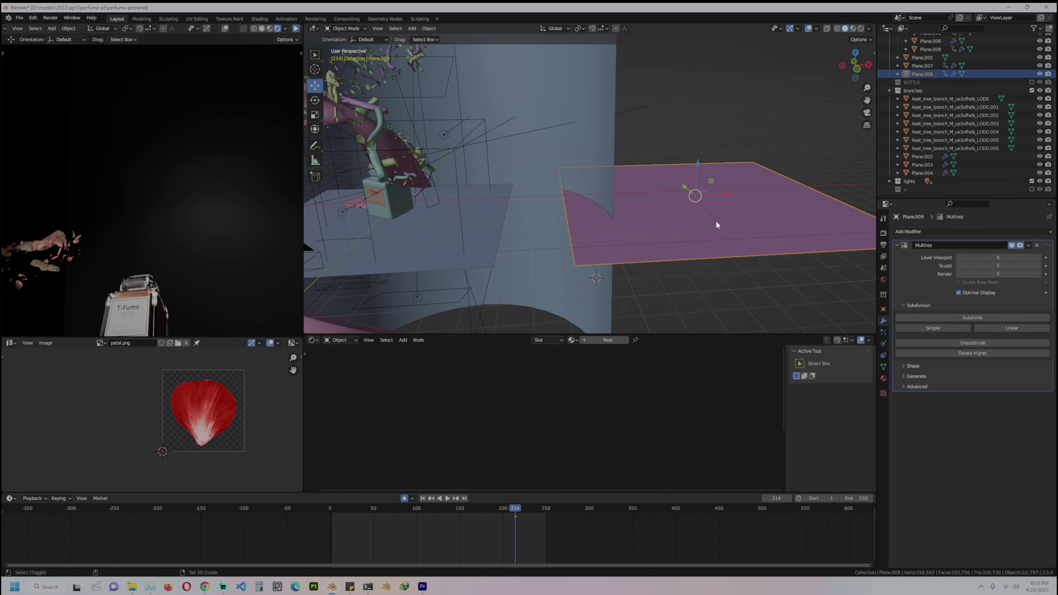
Add Dynamic Paint physics to the test plane as a canvas and set its surface type to Waves
click(883, 344)
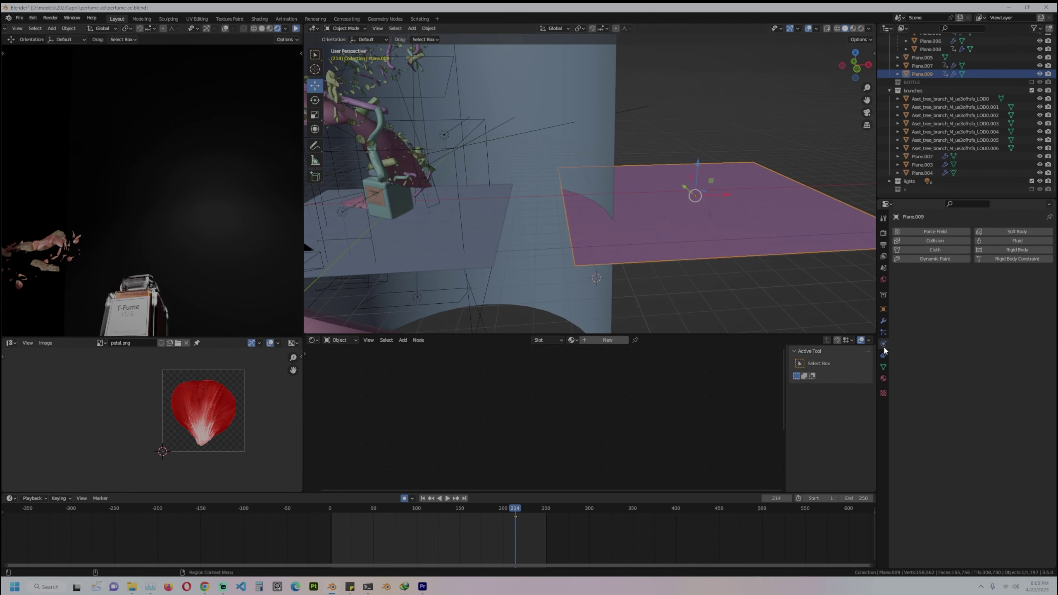
click(934, 259)
click(982, 308)
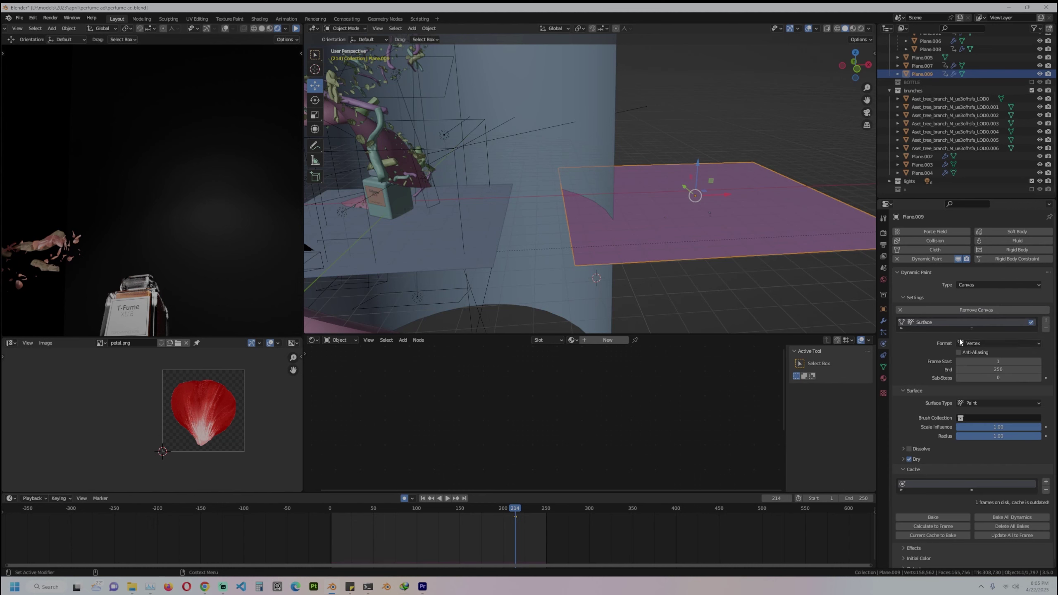
scroll(981, 476, down, 1)
click(978, 396)
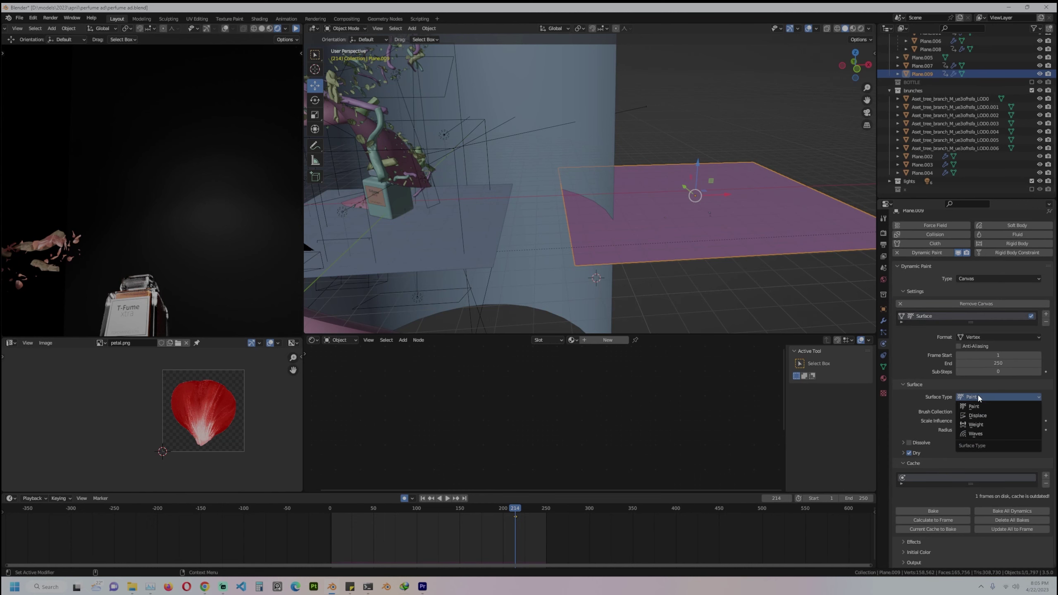
click(969, 433)
Add a cube, tilt it freely and place it just above the test plane
scroll(738, 248, up, 2)
key(shift+a)
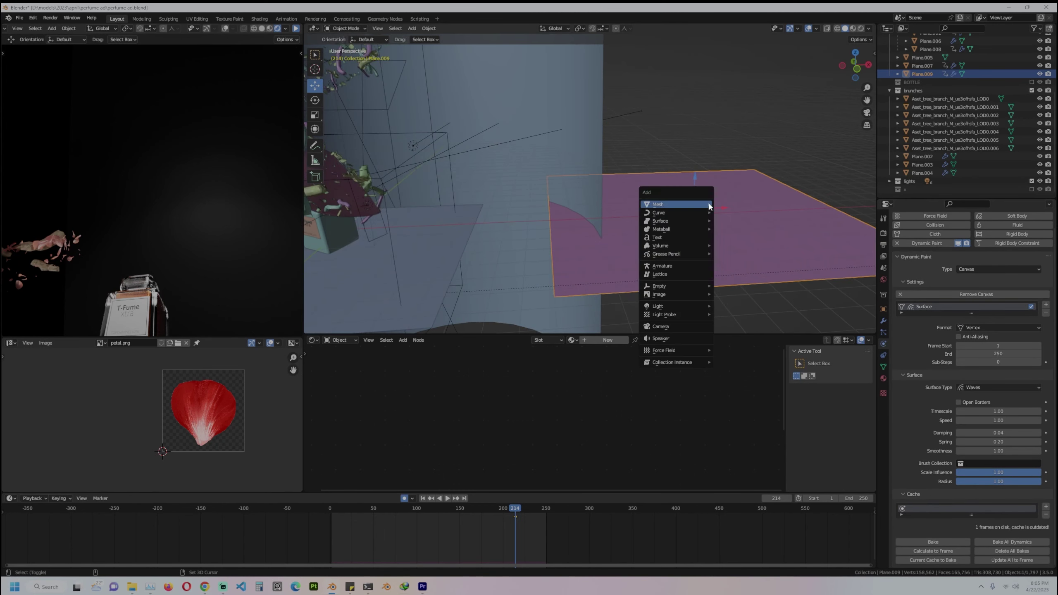
mouse_move(675, 204)
click(732, 212)
key(r)
key(r)
click(762, 219)
key(g)
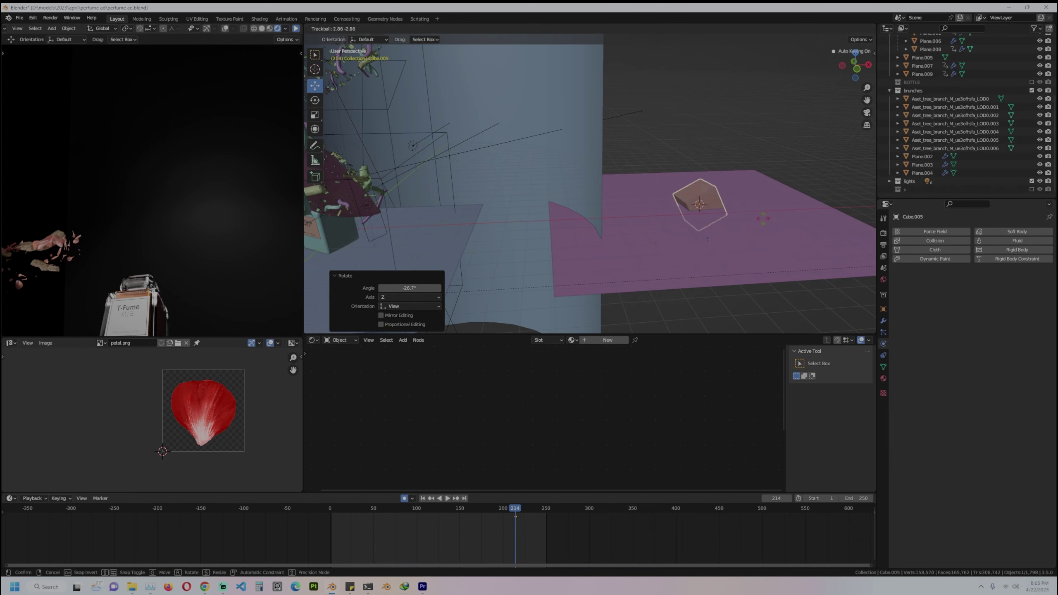
click(757, 204)
At frame 243, lower the cube along Z into the test plane to animate its fall
click(540, 508)
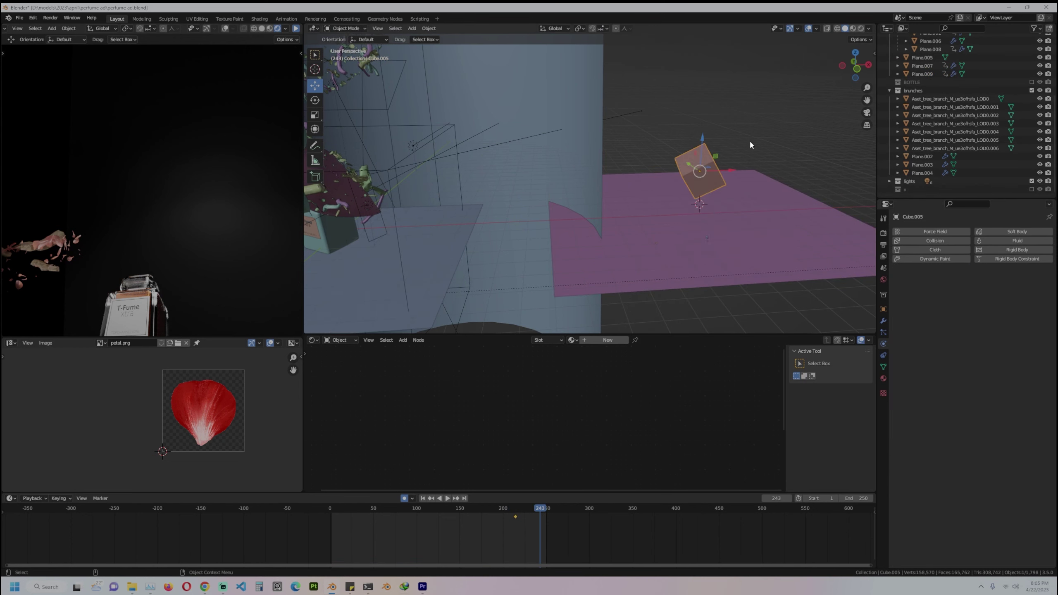
mouse_move(751, 144)
middle_down()
mouse_move(756, 128)
mouse_move(720, 205)
mouse_move(740, 210)
middle_up()
key(g)
key(z)
click(752, 153)
Add Dynamic Paint physics to the cube and make it a brush
click(940, 258)
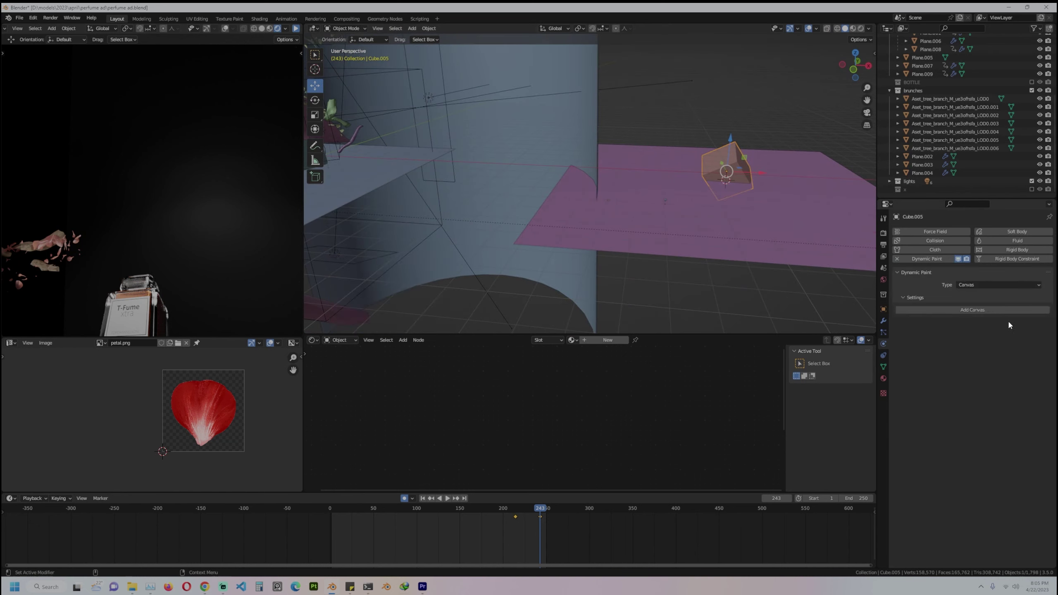
click(1000, 285)
click(966, 311)
click(972, 309)
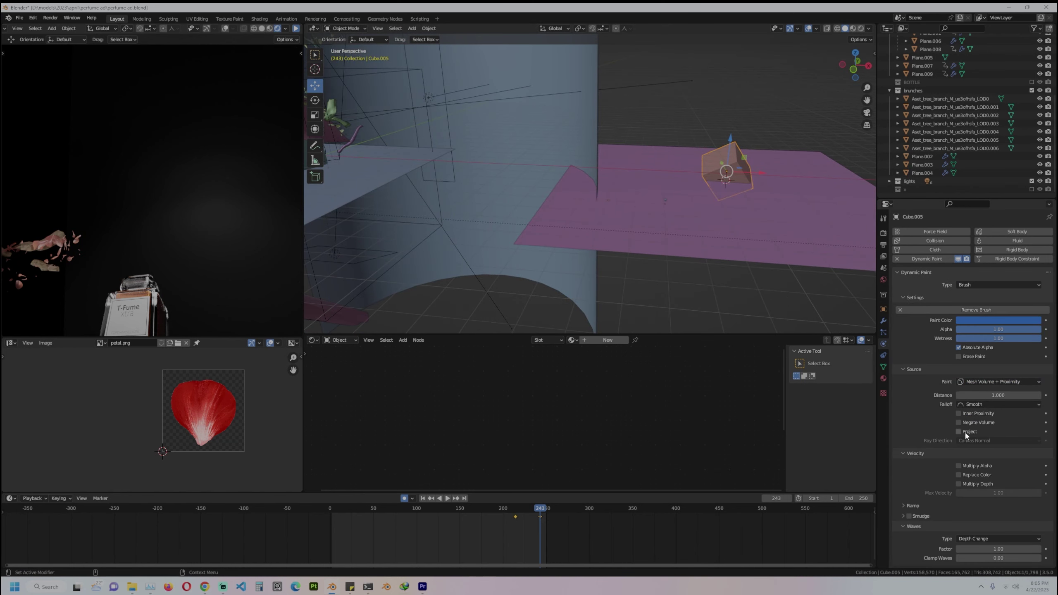
Play the animation from frame 181 to check how the cube disturbs the test plane
click(486, 508)
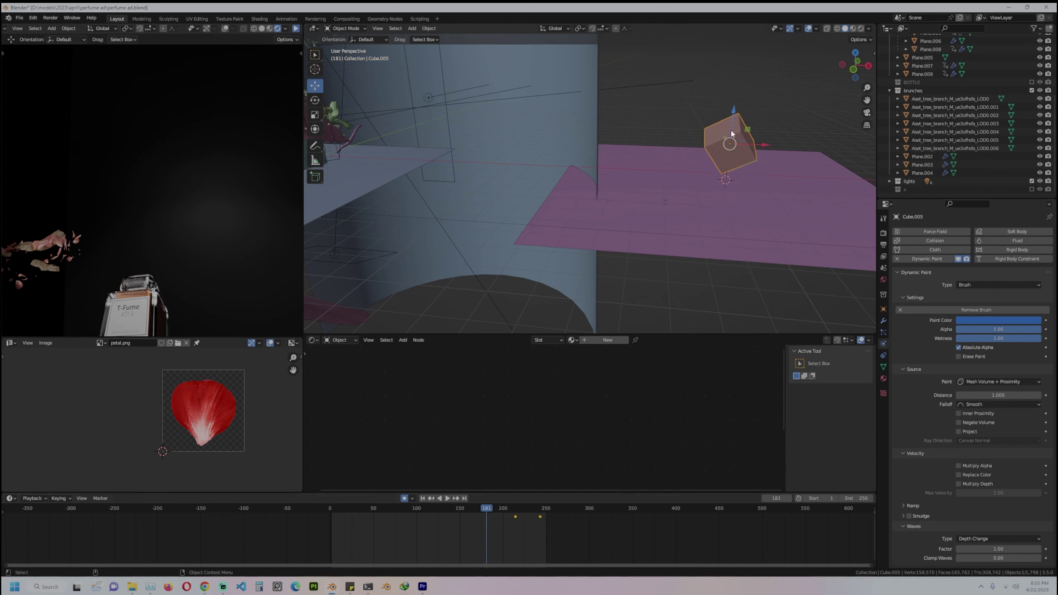
key(space)
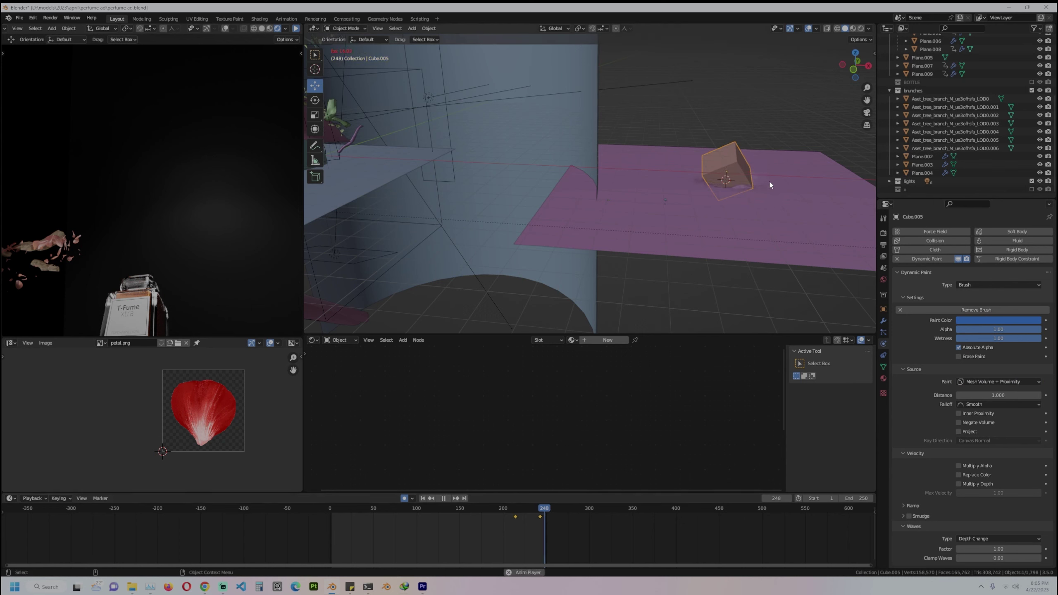
key(space)
Shade the cube smooth, shift its keyframes to the start of the timeline and play back the waves
right_click(746, 235)
click(749, 239)
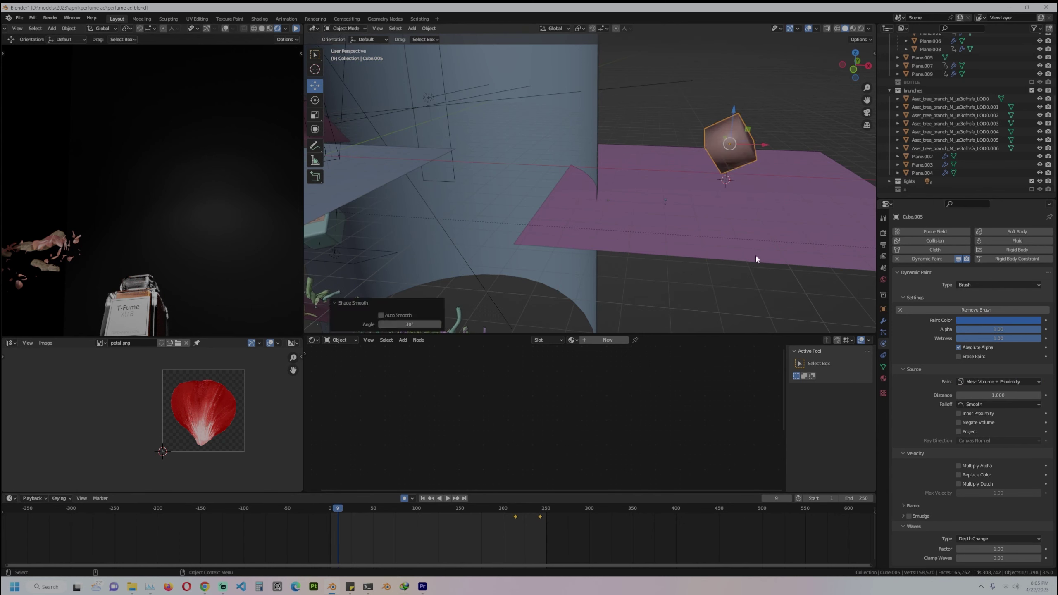
key(space)
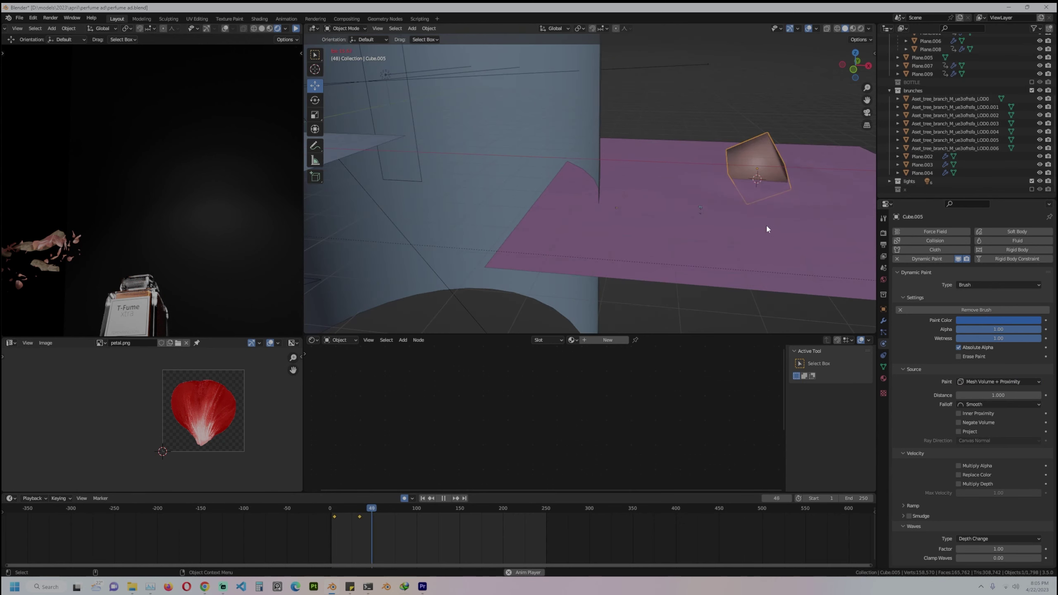
key(space)
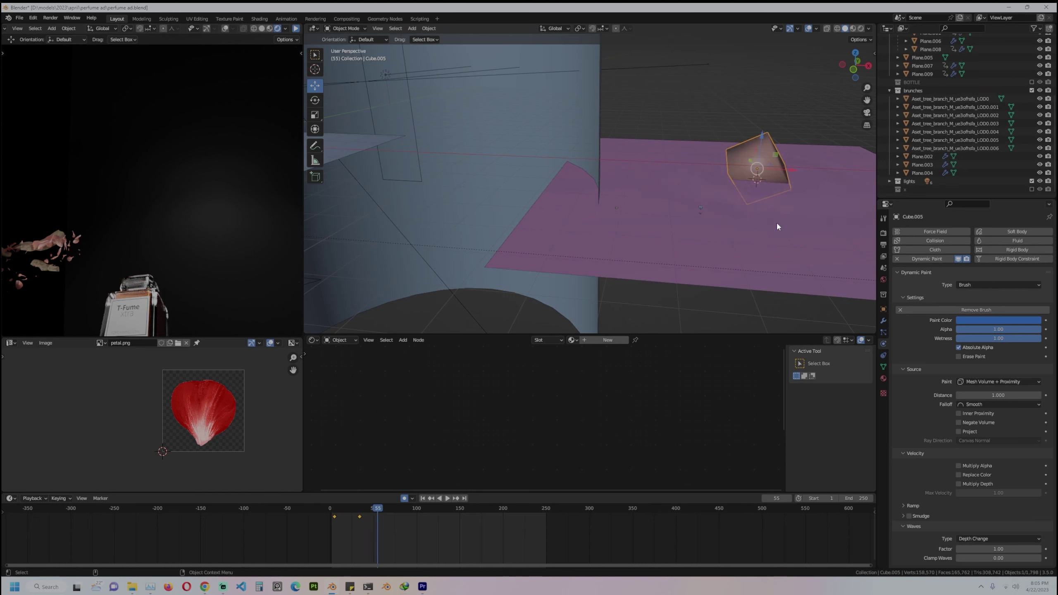
Show the test plane's modifiers, and delete the test plane together with the cube
click(883, 320)
click(829, 259)
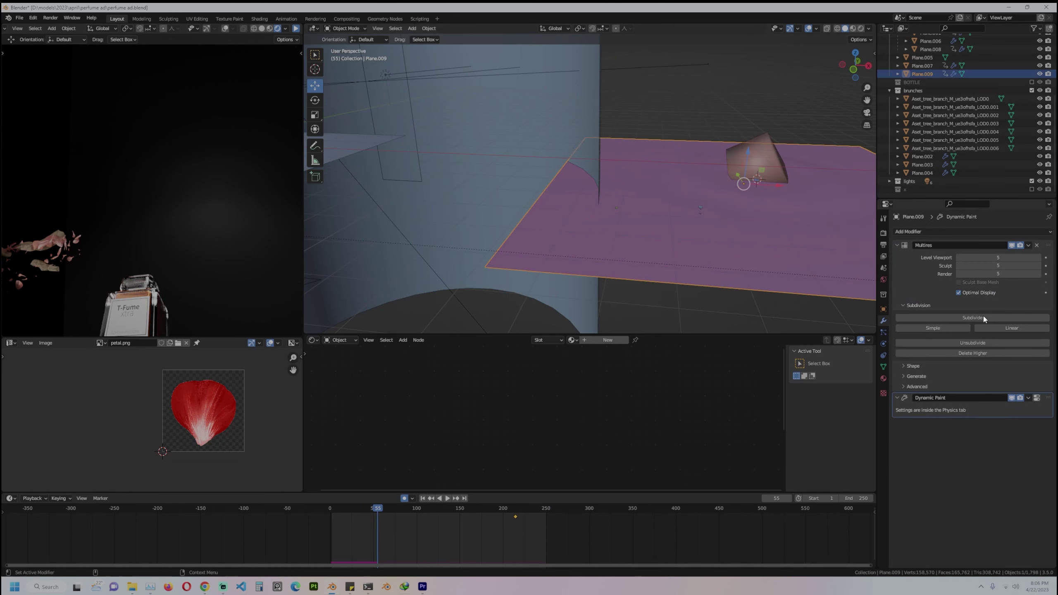
drag(774, 117, 787, 239)
key(x)
click(780, 167)
Switch the viewport to Material Preview, go to frame 199 and inspect the water plane's ripples around the bottle
key(KP_0)
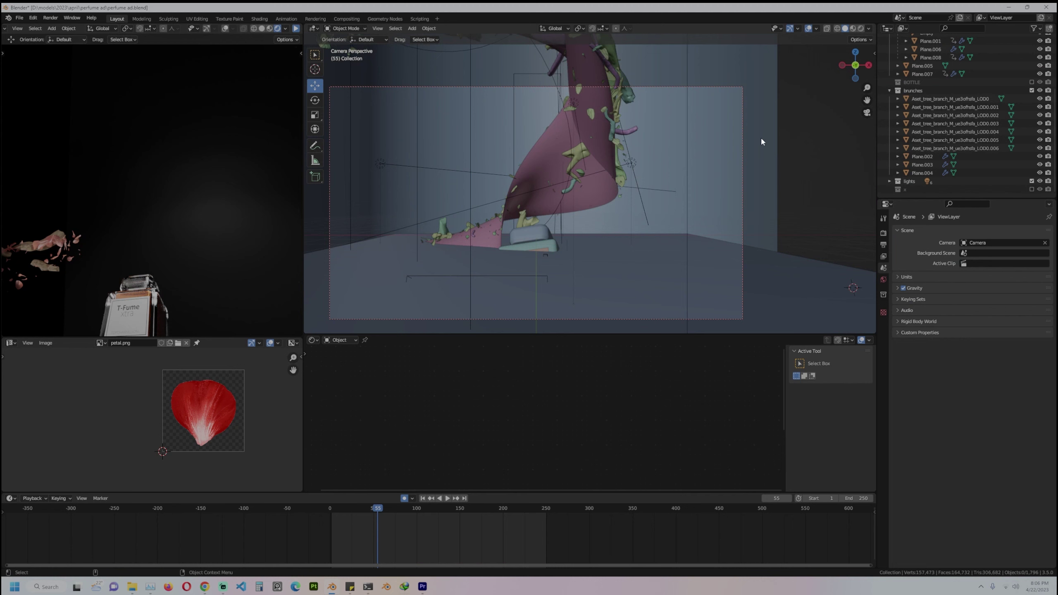
click(854, 30)
drag(475, 508, 502, 506)
middle_drag(632, 246, 658, 243)
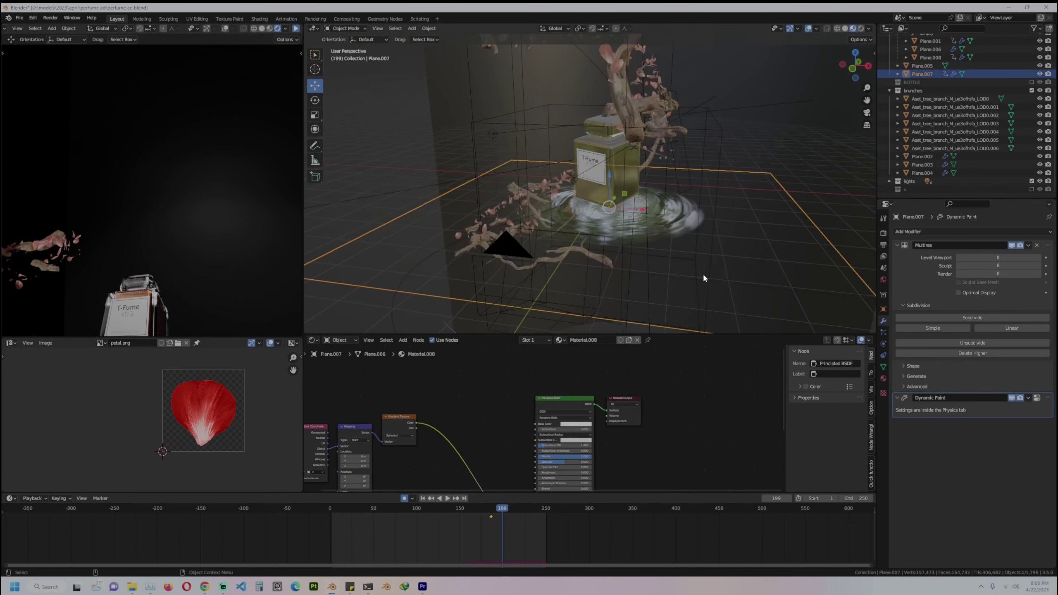
middle_drag(703, 274, 667, 246)
Examine the water plane's Principled BSDF settings and connected texture nodes alongside its reflections
scroll(596, 416, up, 3)
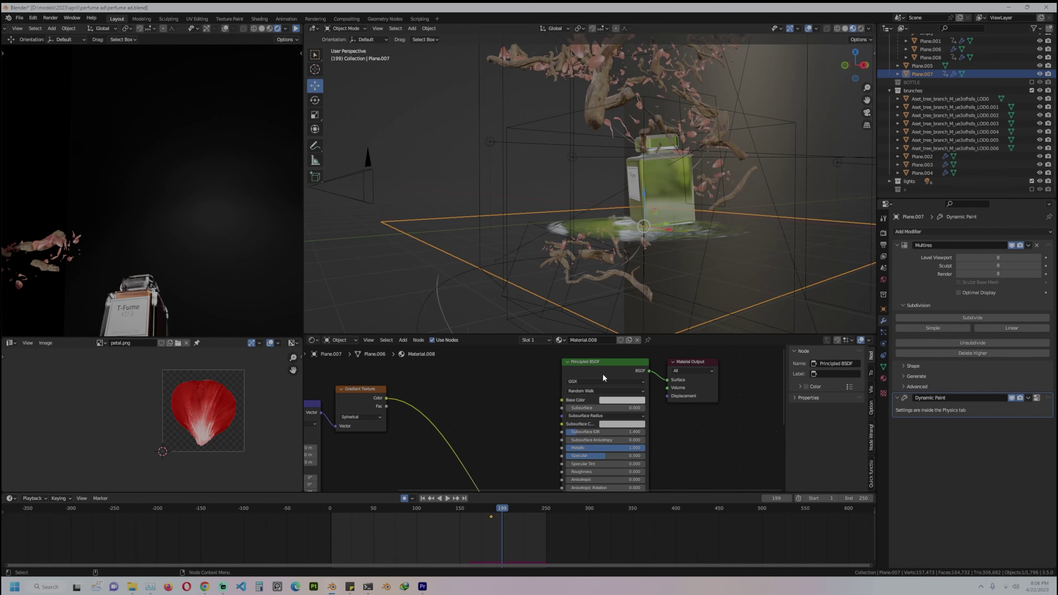
middle_drag(598, 446, 665, 391)
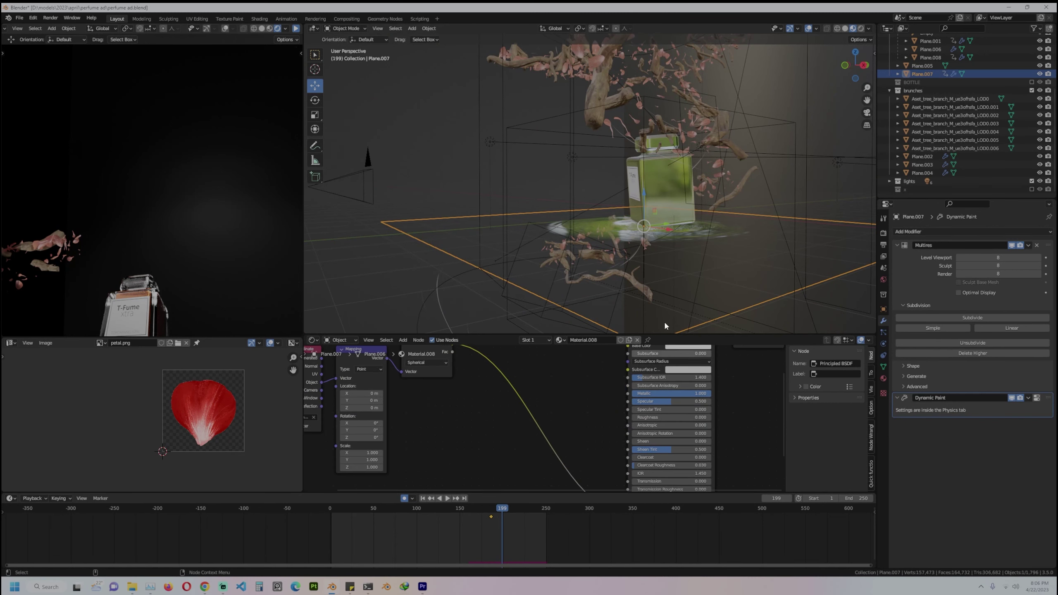
scroll(668, 237, up, 4)
middle_drag(634, 237, 668, 249)
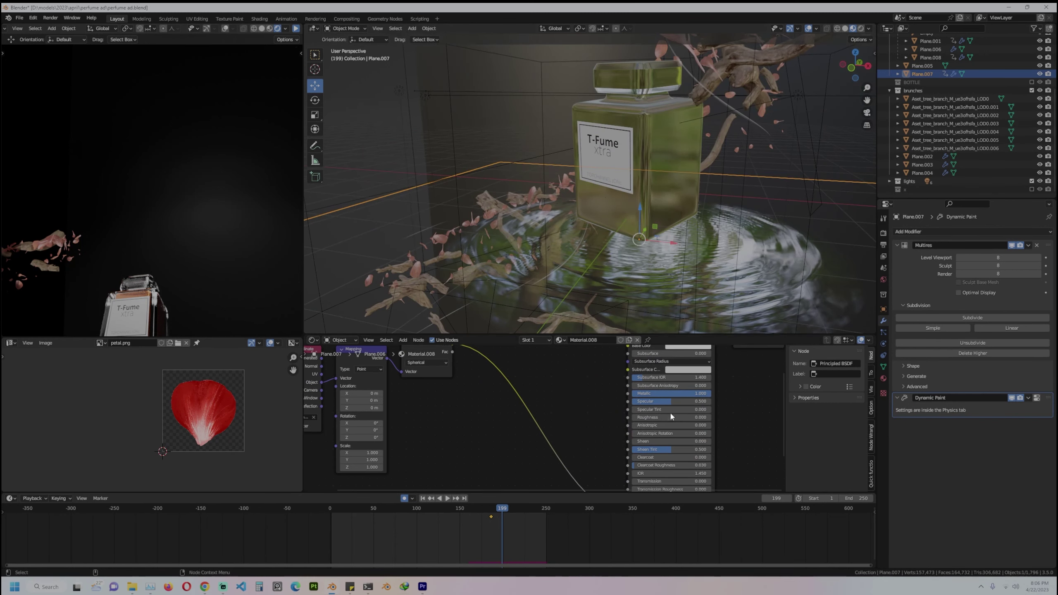
middle_drag(631, 417, 591, 438)
scroll(593, 420, down, 4)
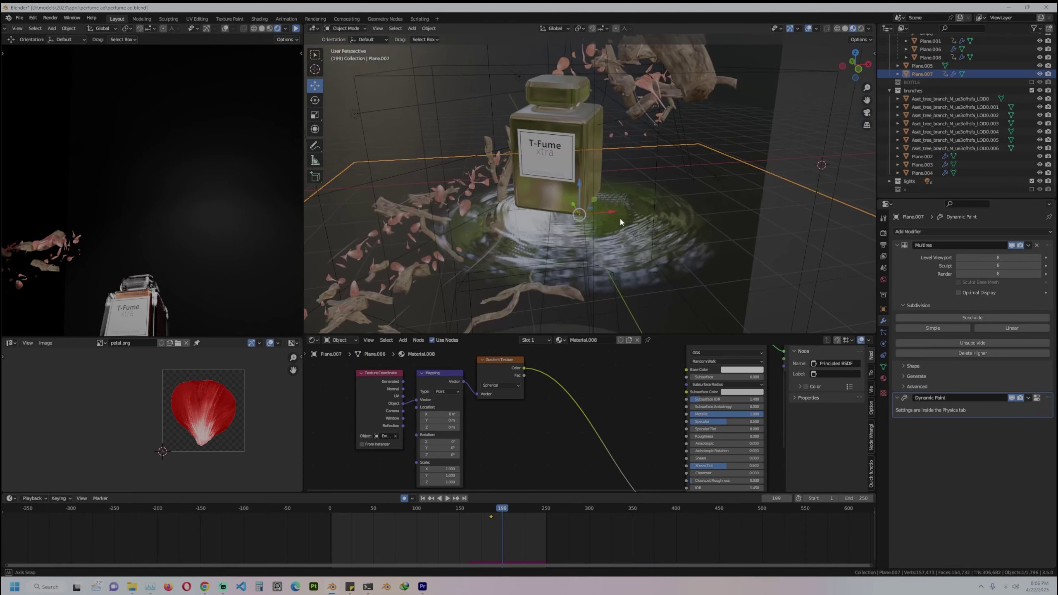
scroll(489, 425, down, 2)
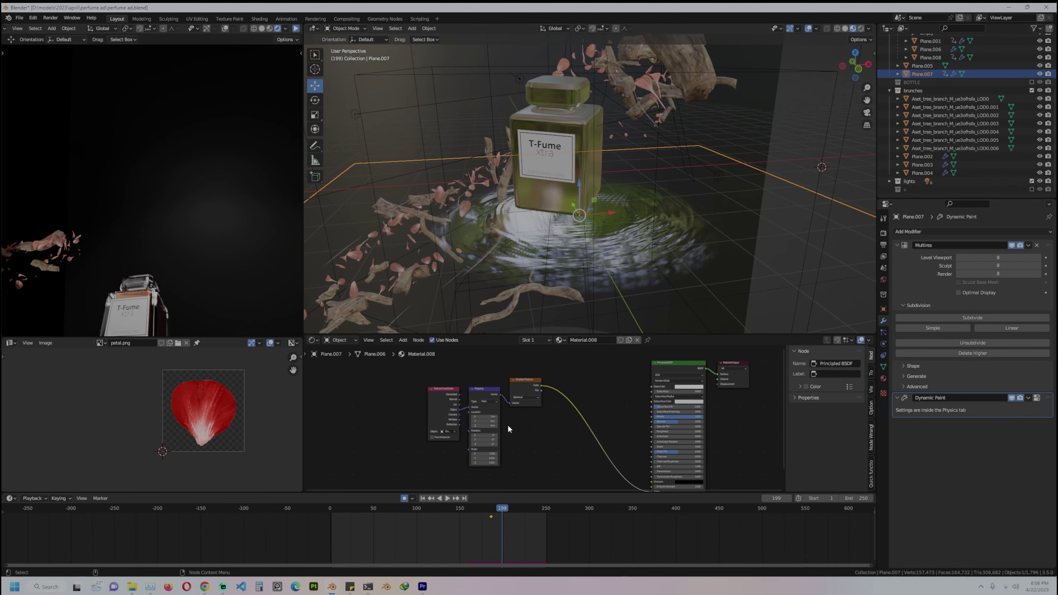
Preview the spherical Gradient Texture node's output on the water plane
ctrl+shift+click(528, 380)
mouse_move(651, 198)
middle_down()
mouse_move(623, 210)
mouse_move(644, 203)
middle_up()
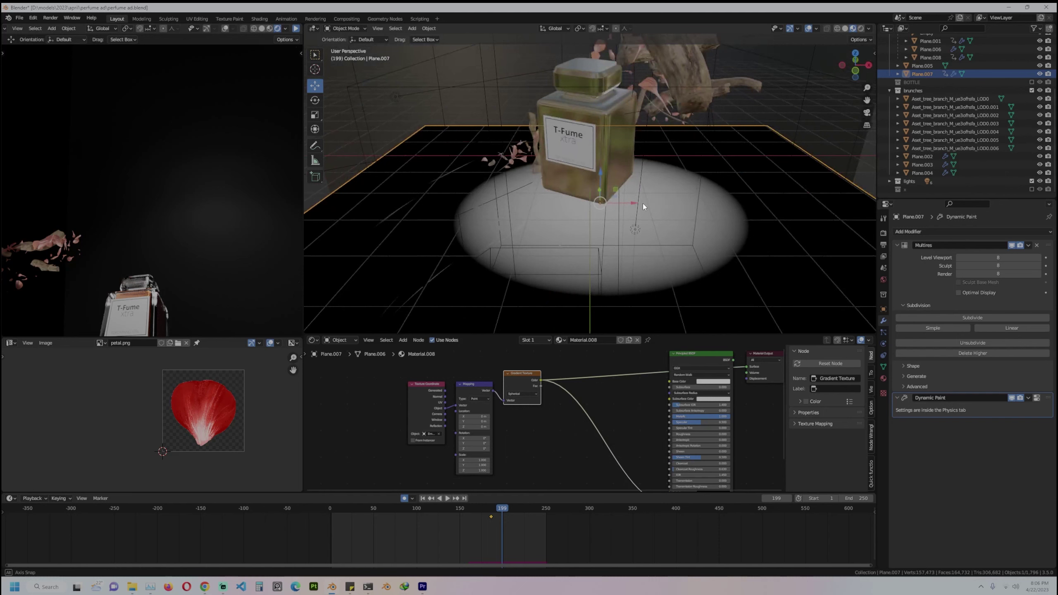
middle_drag(623, 248, 604, 226)
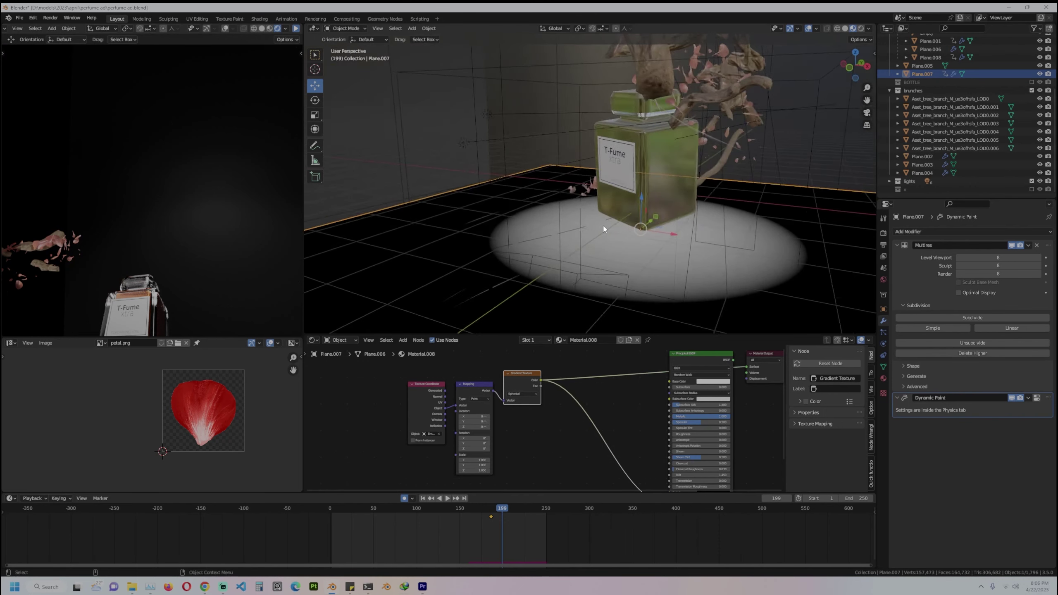
Examine the Texture Coordinate and Mapping nodes, and select the empty used as the gradient's coordinate object
scroll(603, 225, up, 3)
scroll(573, 367, up, 3)
scroll(713, 218, down, 1)
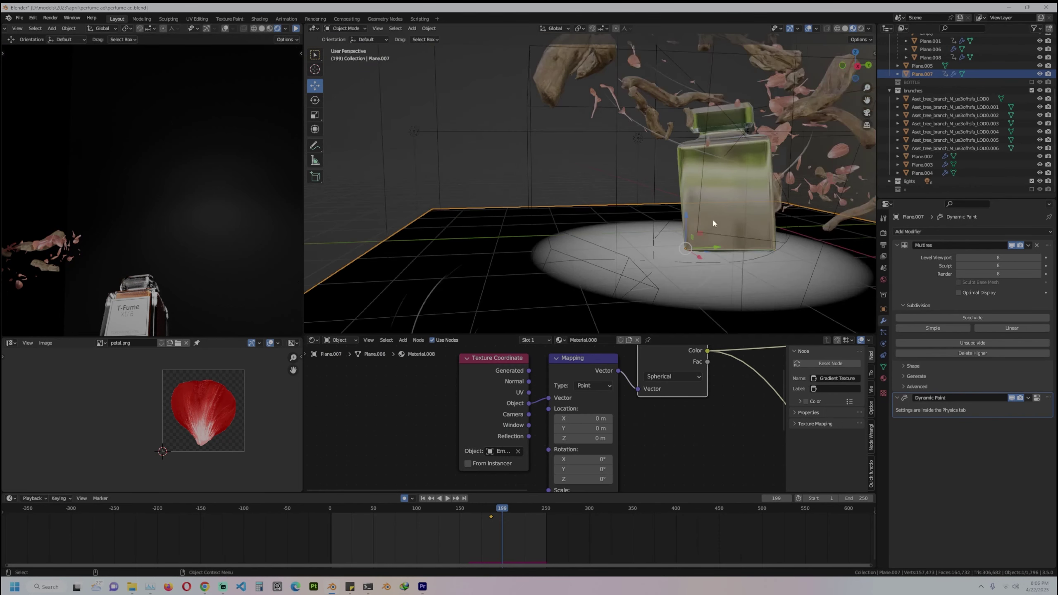
click(696, 176)
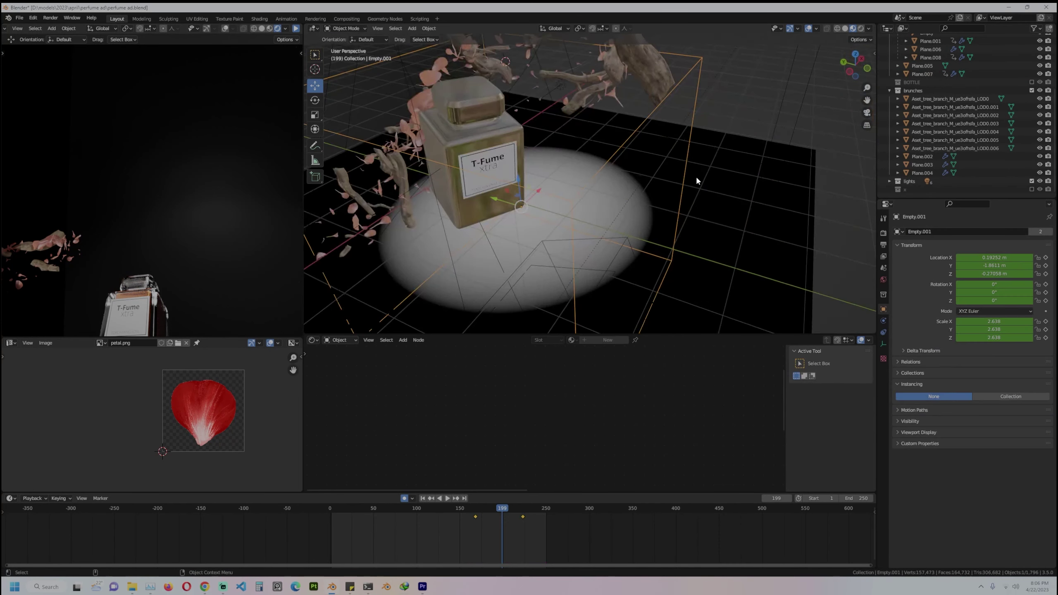
scroll(697, 177, down, 1)
key(s)
right_click(709, 164)
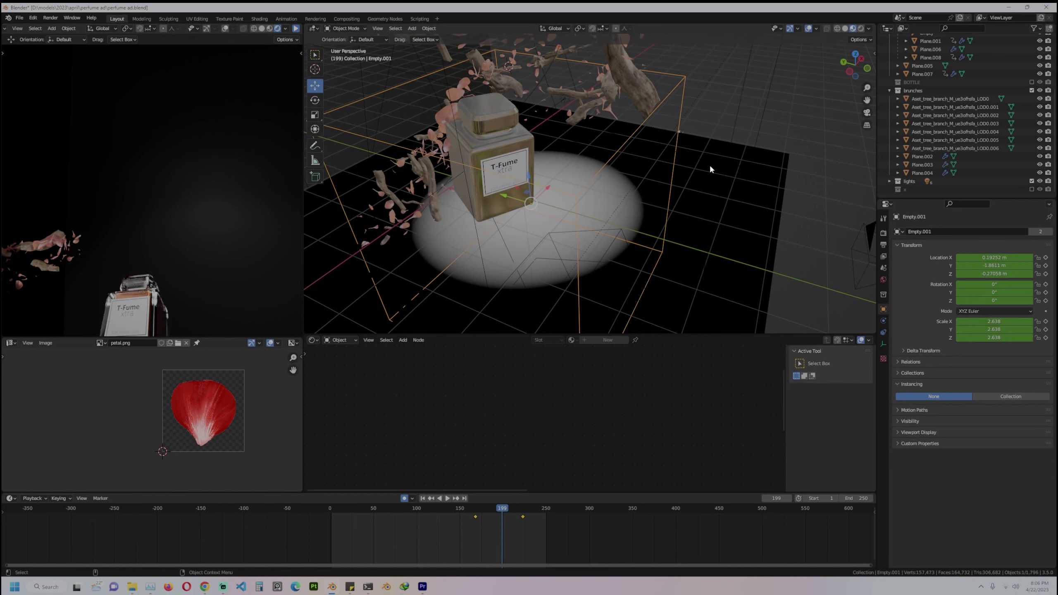
Select the water plane, frame its shader nodes and play the animation
click(710, 163)
middle_drag(710, 164, 672, 144)
key(Home)
middle_drag(649, 447, 589, 478)
key(space)
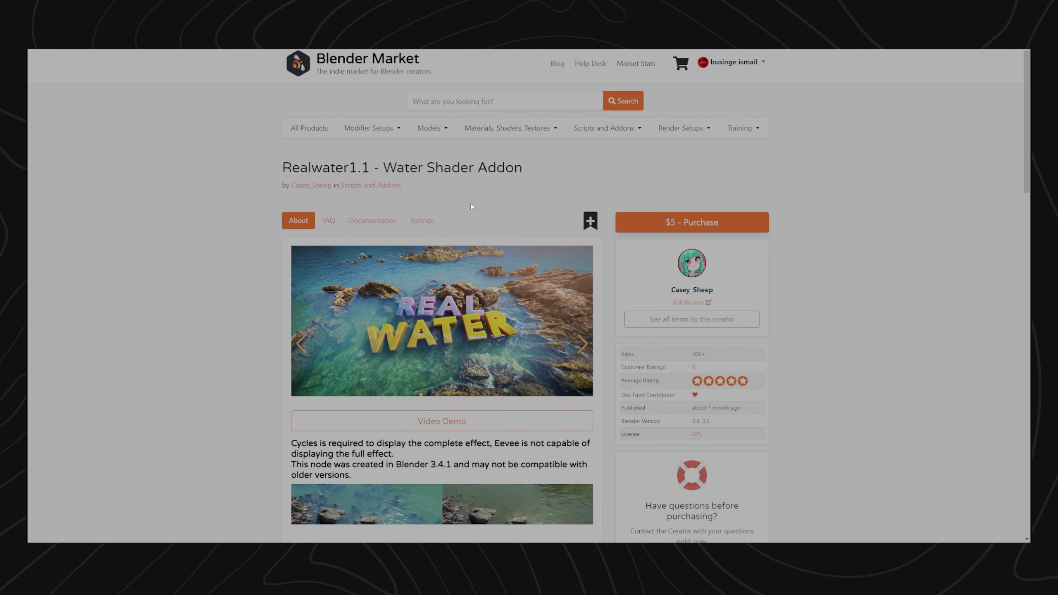
Switch to Blender Market in the browser and read through the Realwater1.1 - Water Shader Addon page, including its 1.1 update section
scroll(287, 378, down, 2)
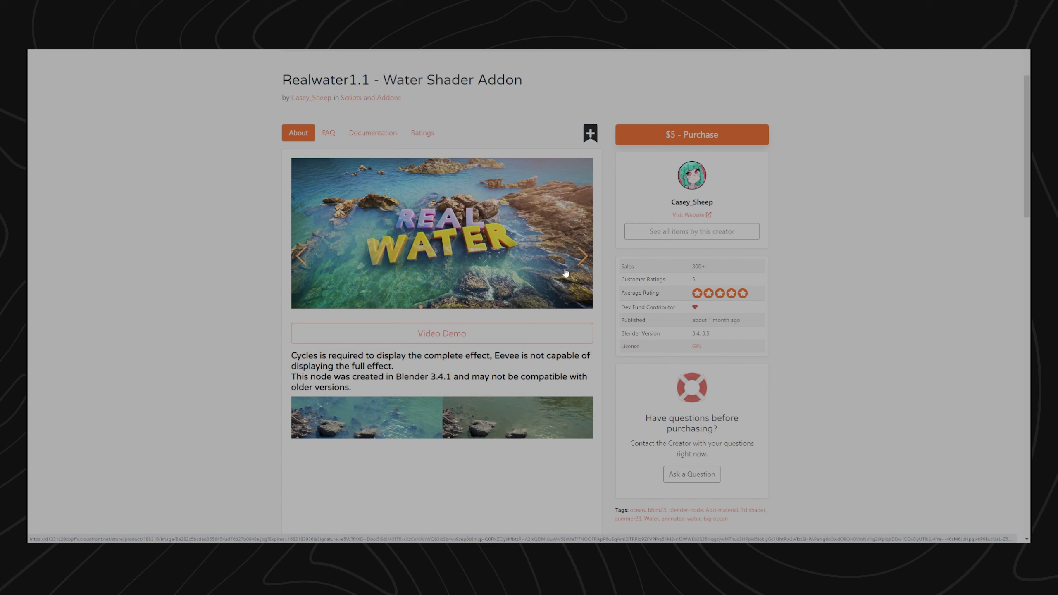
scroll(245, 360, down, 15)
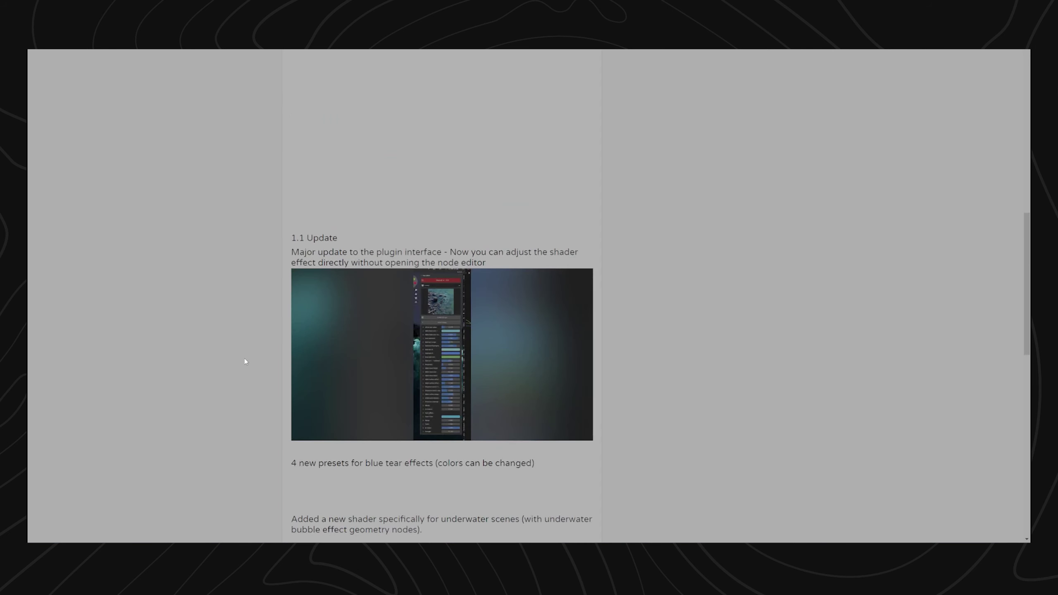
scroll(244, 361, down, 4)
Review the Realtime Materials For Blender product page and view the next image in its preview gallery
scroll(247, 361, up, 20)
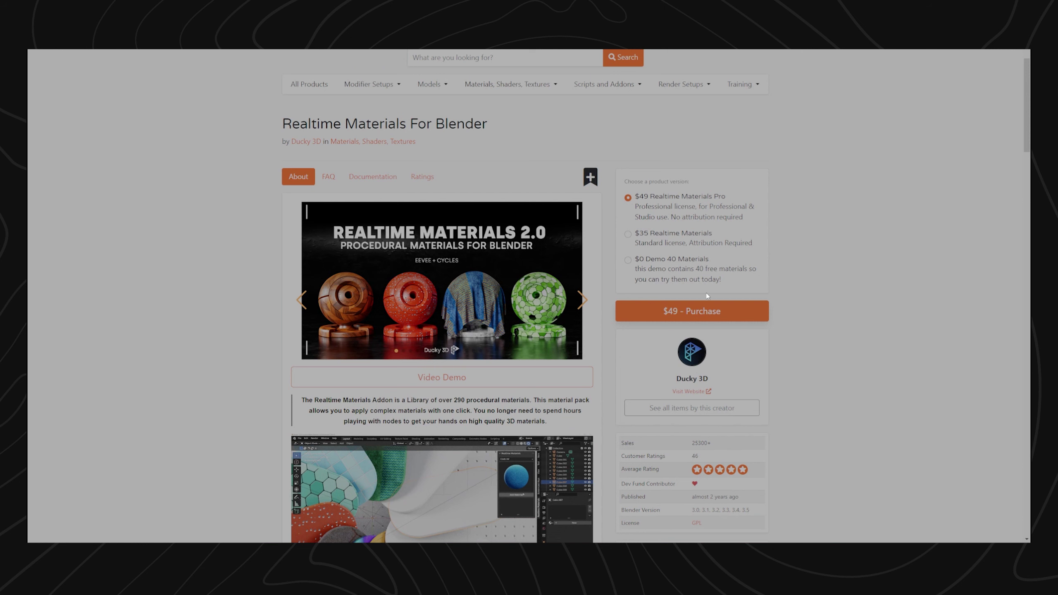
scroll(443, 341, up, 1)
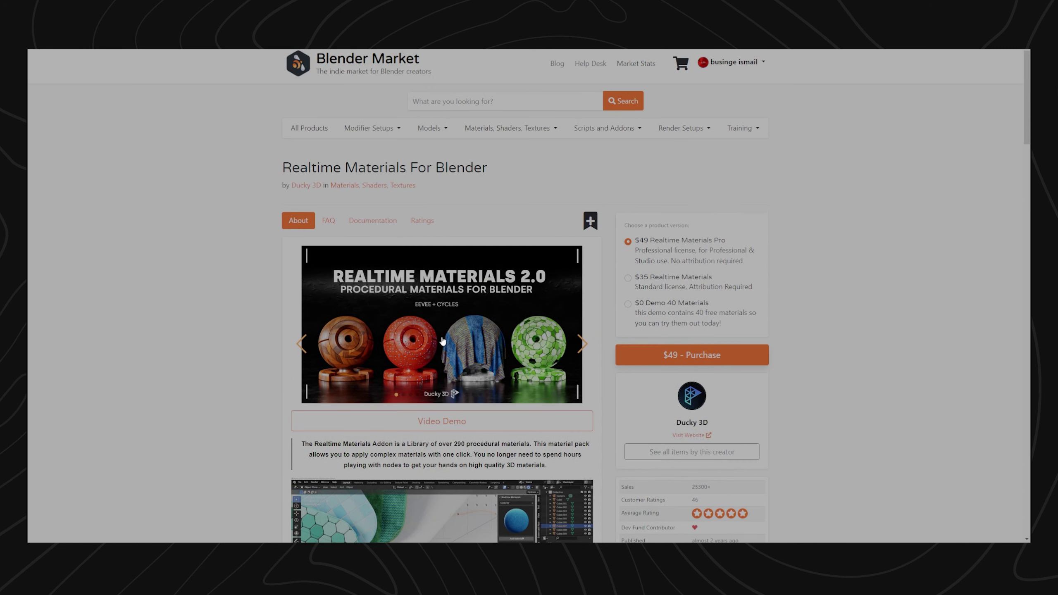
click(582, 343)
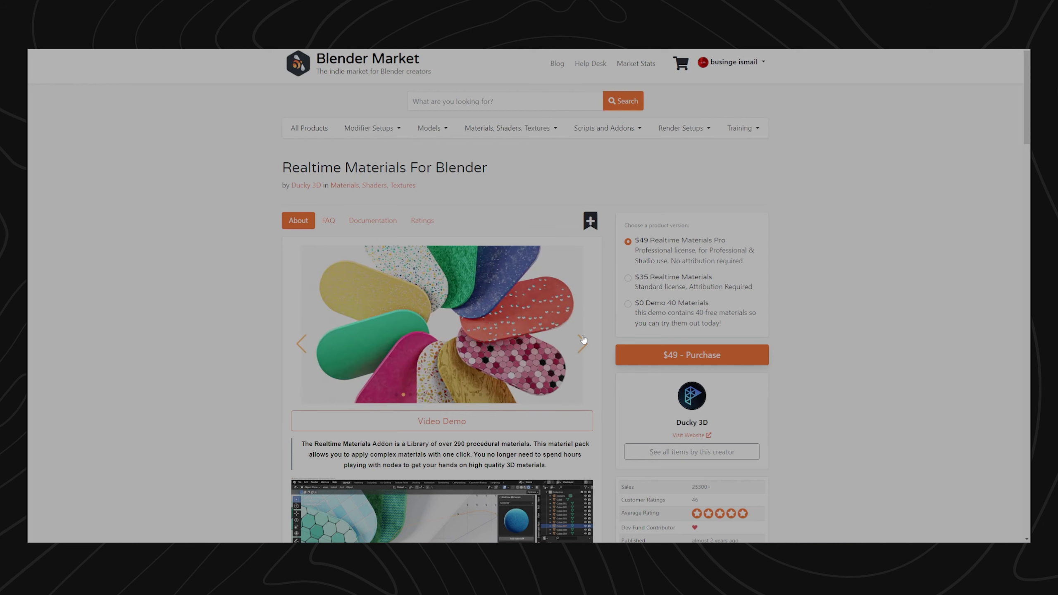